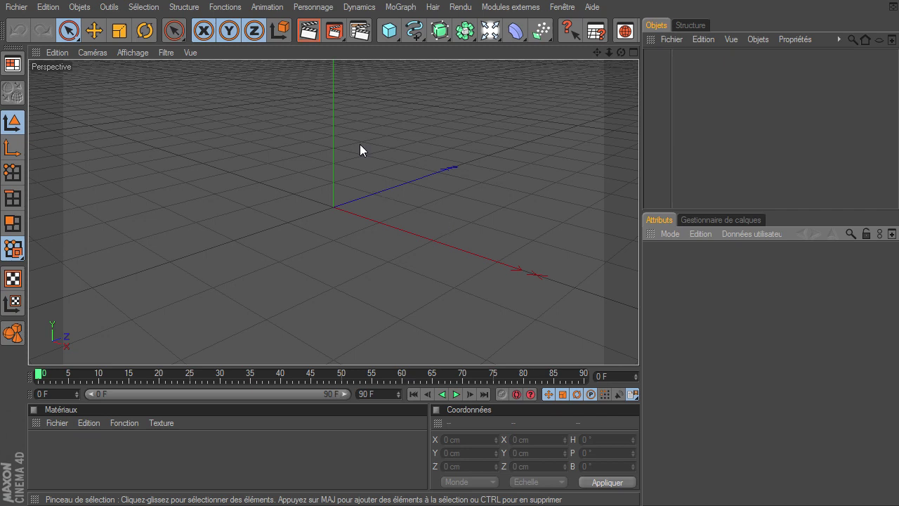
Add a cube and a sphere, offsetting the sphere 138.498 cm along X
drag(388, 33, 423, 45)
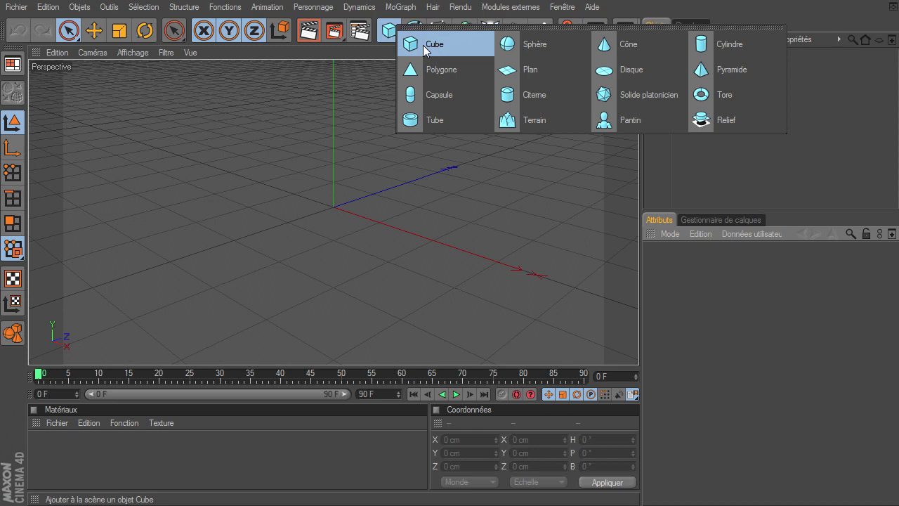
mouse_move(388, 32)
mouse_down()
mouse_move(467, 63)
mouse_move(563, 50)
mouse_up()
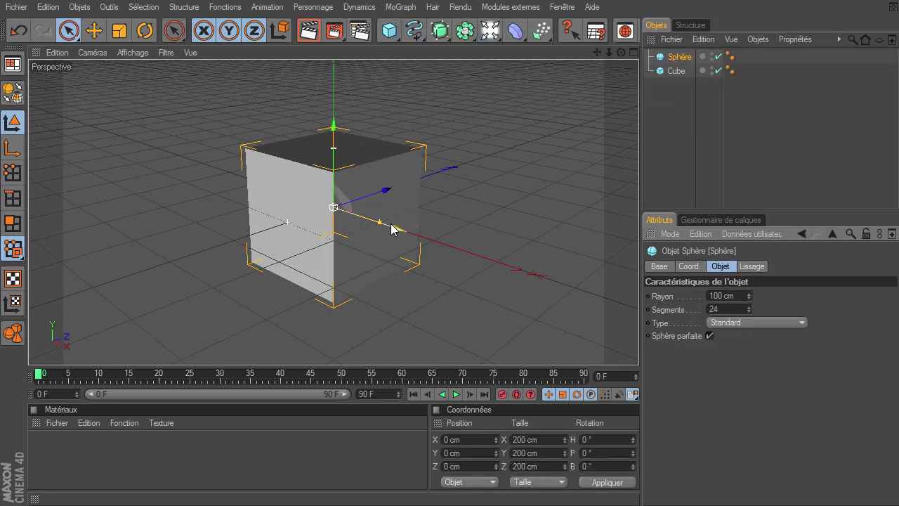
drag(391, 229, 462, 247)
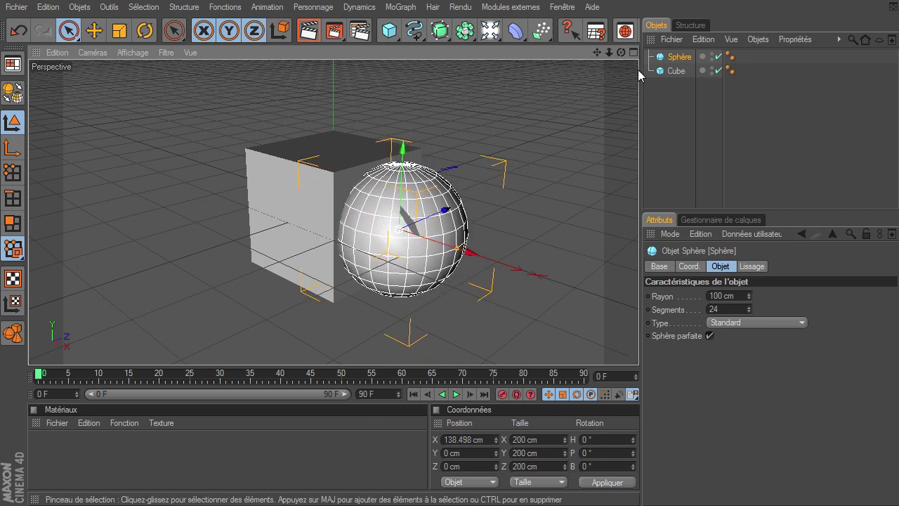
Rename the cube A and the sphere B, and place B below A in the hierarchy
click(676, 71)
double_click(677, 71)
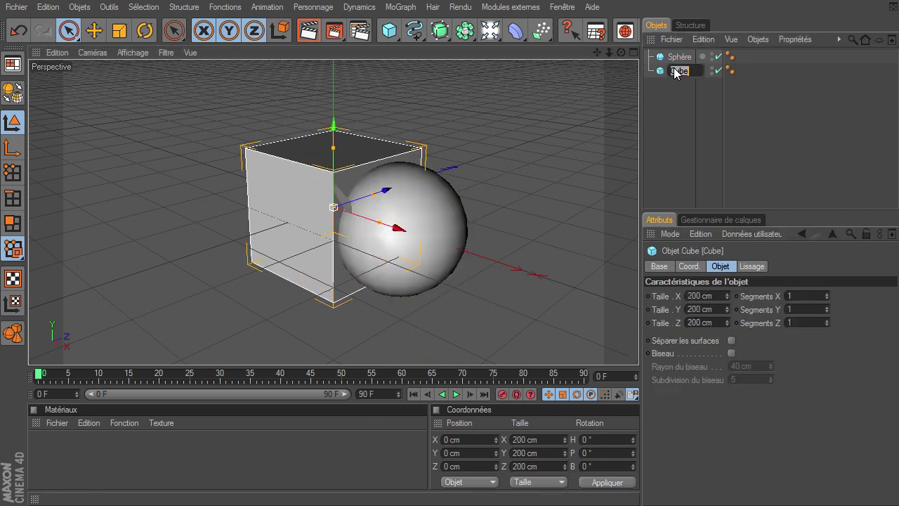
text(A)
key(Return)
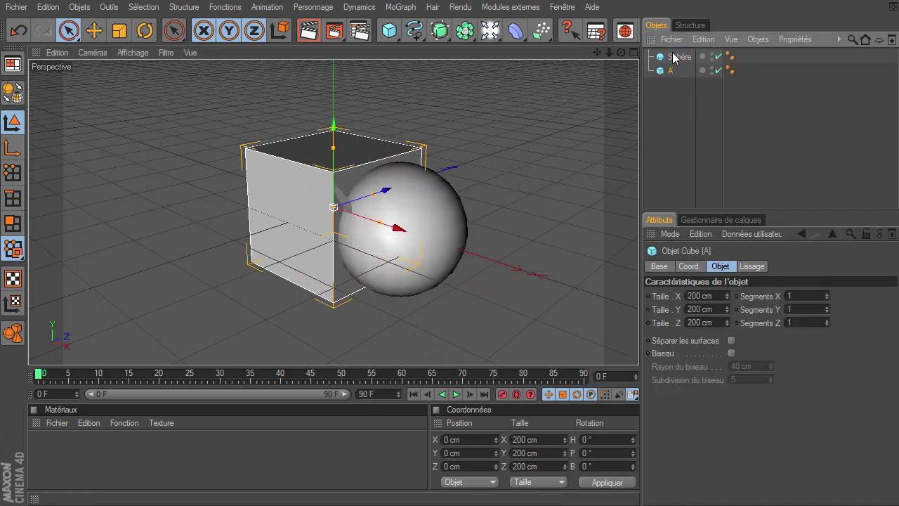
double_click(675, 57)
text(B)
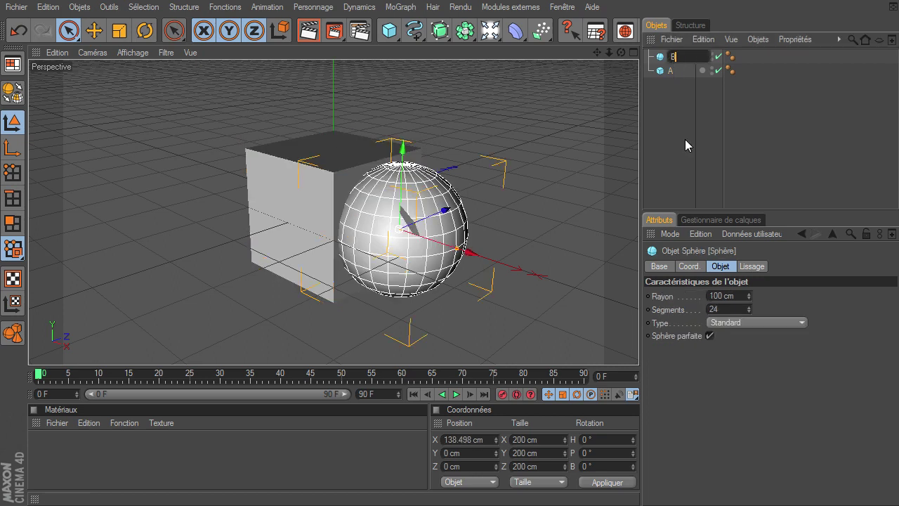
key(Return)
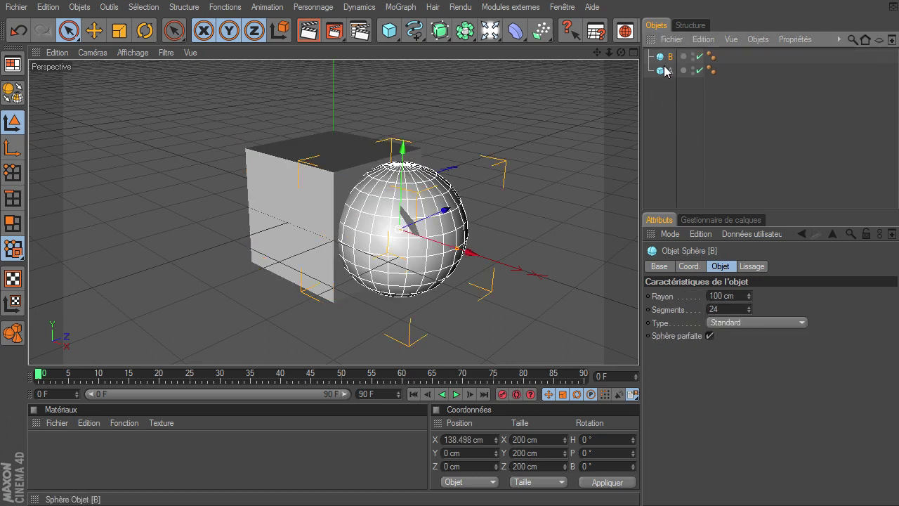
drag(666, 60, 668, 85)
click(665, 56)
click(661, 71)
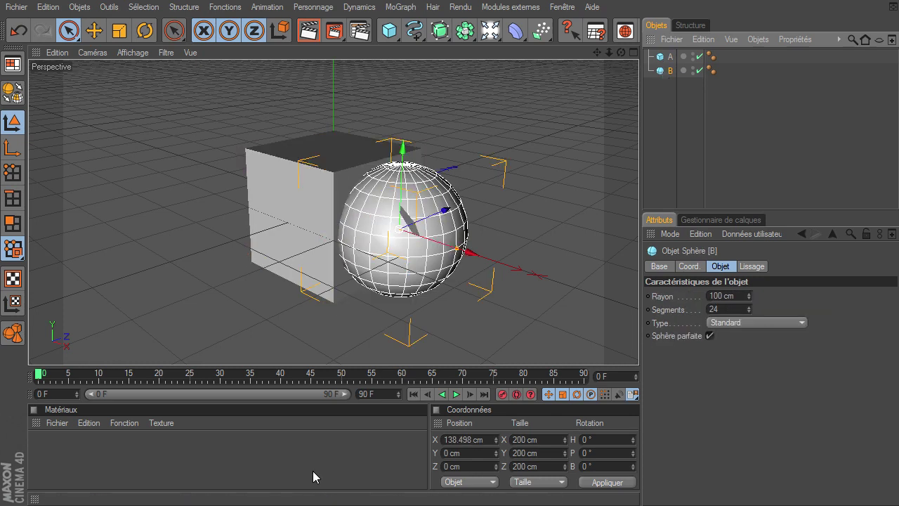
Create two materials and make Mat.1 blue with specularity turned off
double_click(312, 471)
double_click(150, 477)
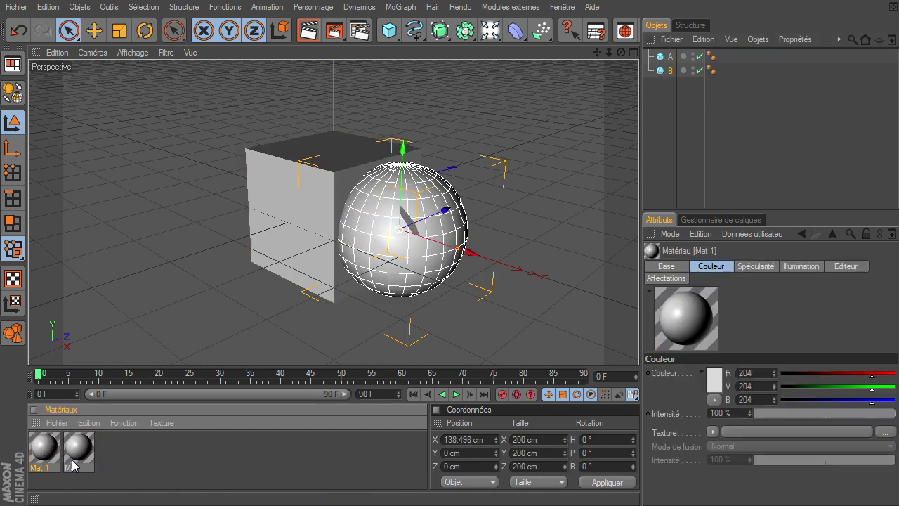
double_click(44, 451)
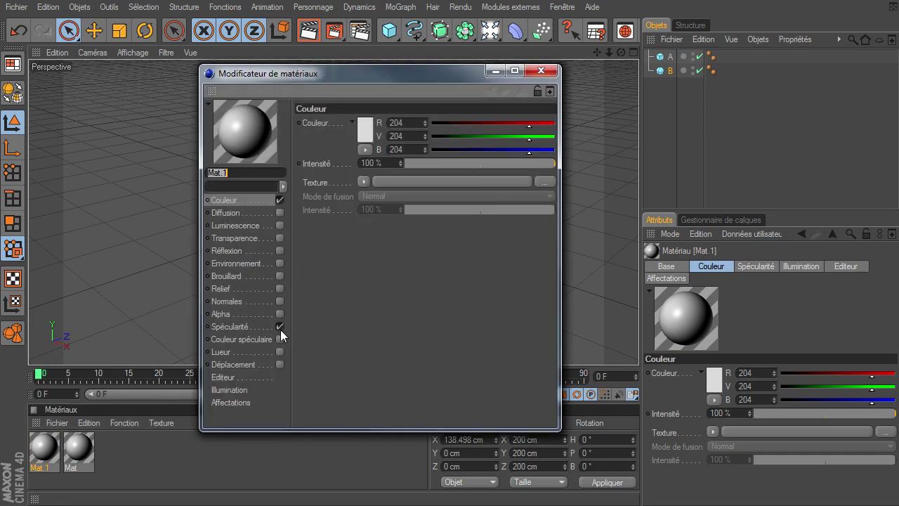
click(279, 326)
click(364, 127)
drag(391, 85, 414, 85)
click(341, 116)
click(339, 183)
Make Mat red (RGB 167, 29, 29) without specularity and apply blue Mat.1 to cube A
click(78, 451)
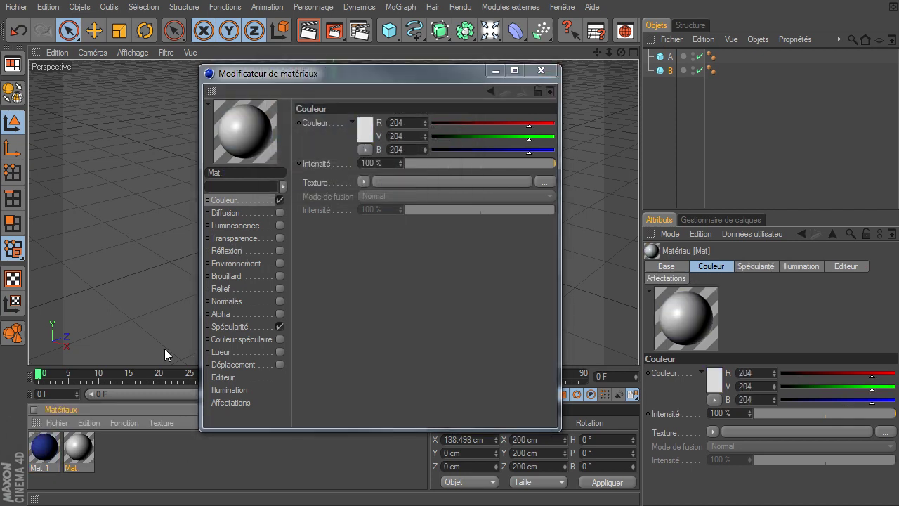
click(279, 327)
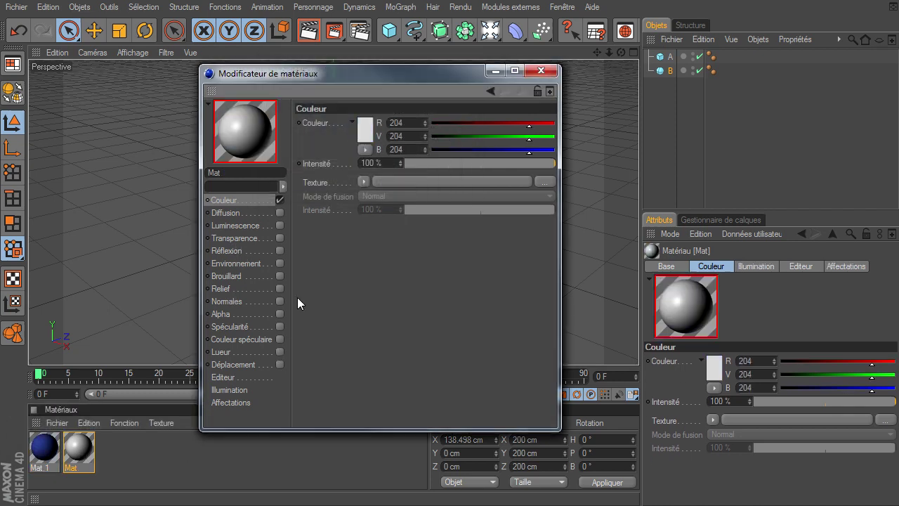
click(365, 129)
mouse_move(341, 116)
mouse_down()
mouse_move(338, 127)
mouse_move(357, 113)
mouse_up()
click(341, 182)
click(364, 130)
click(341, 185)
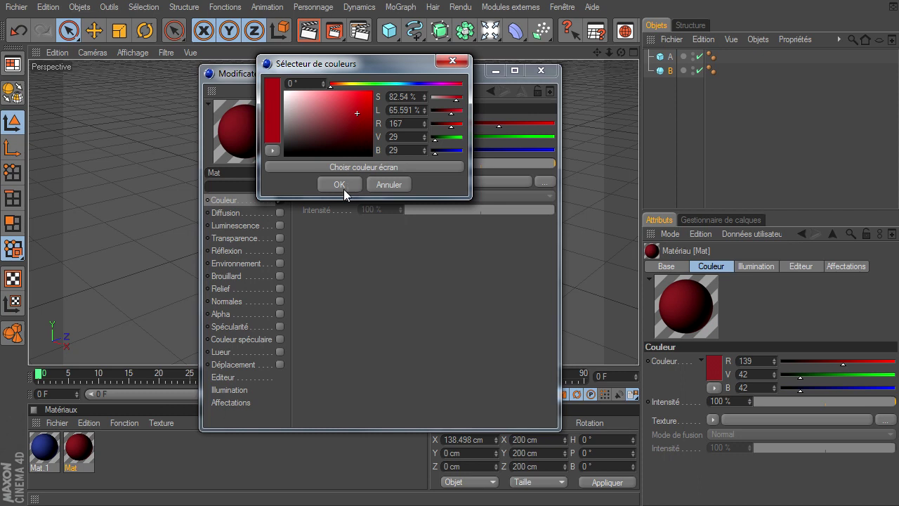
click(541, 71)
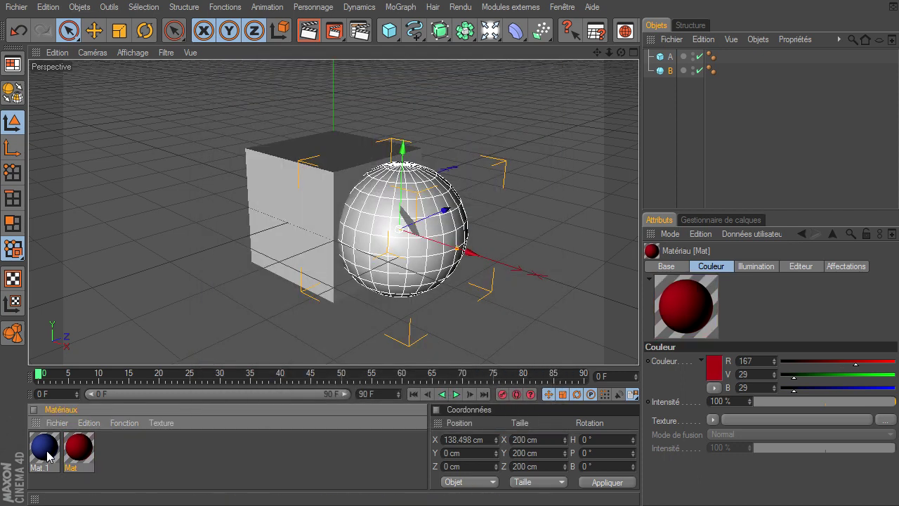
mouse_move(44, 447)
mouse_down()
mouse_move(670, 62)
mouse_move(671, 71)
mouse_up()
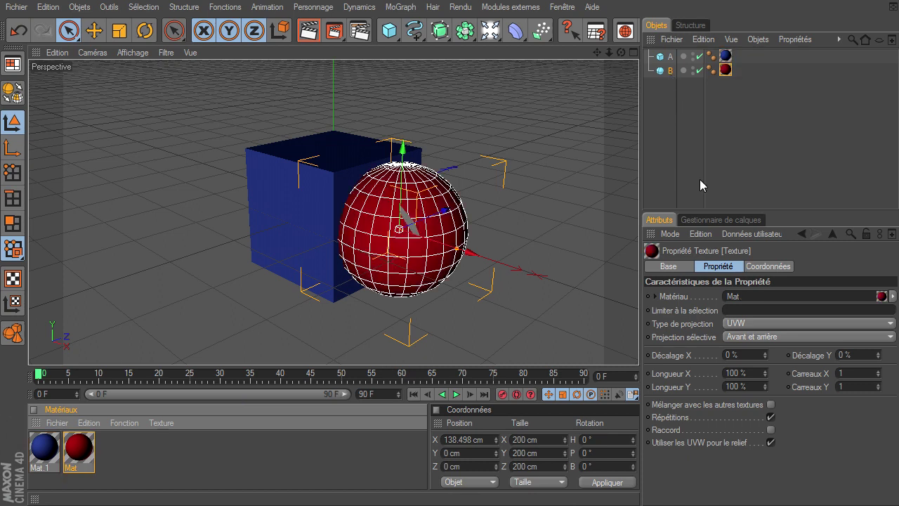
Raise sphere B to 66.911 cm on Y and orbit the view around both objects
click(647, 149)
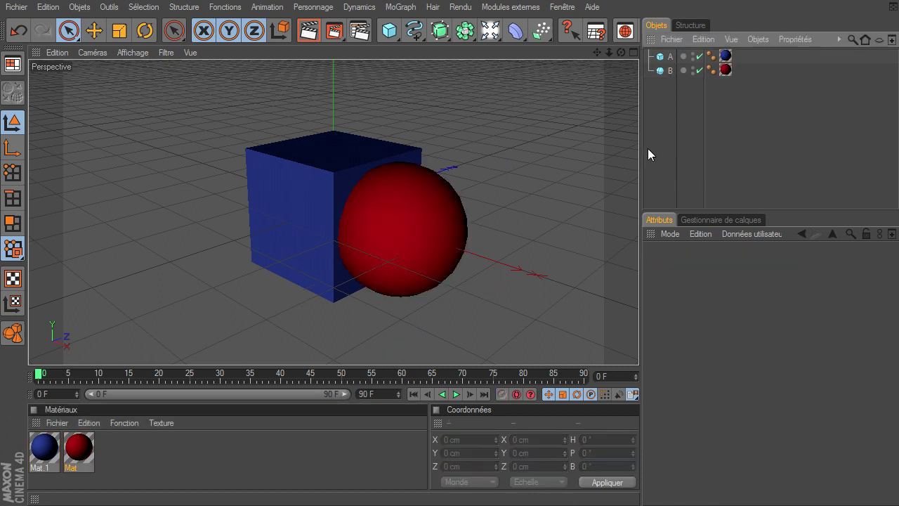
click(670, 71)
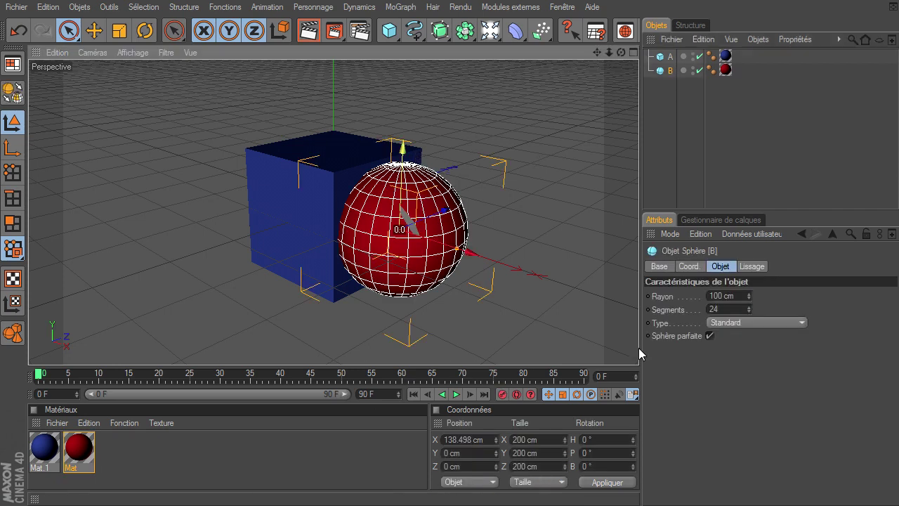
drag(403, 149, 404, 106)
click(664, 120)
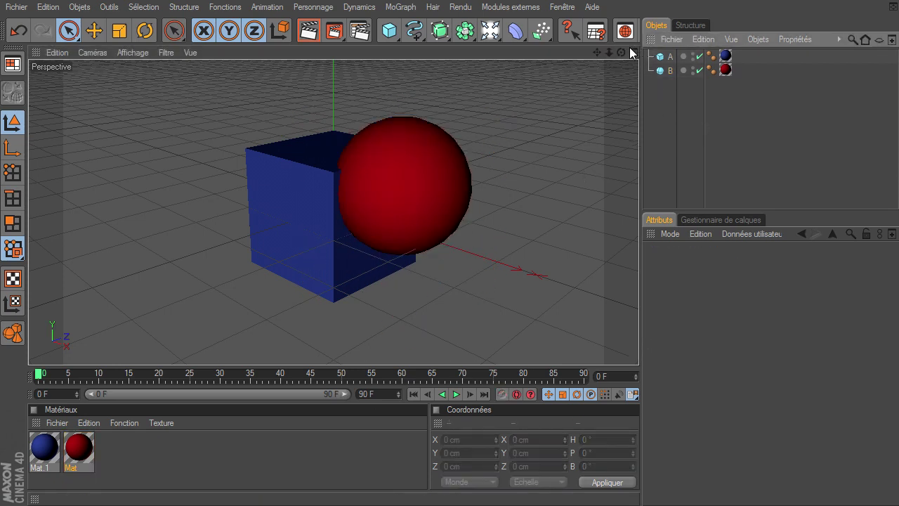
mouse_move(638, 347)
alt+mouse_down()
mouse_move(647, 356)
mouse_move(639, 348)
alt+mouse_up()
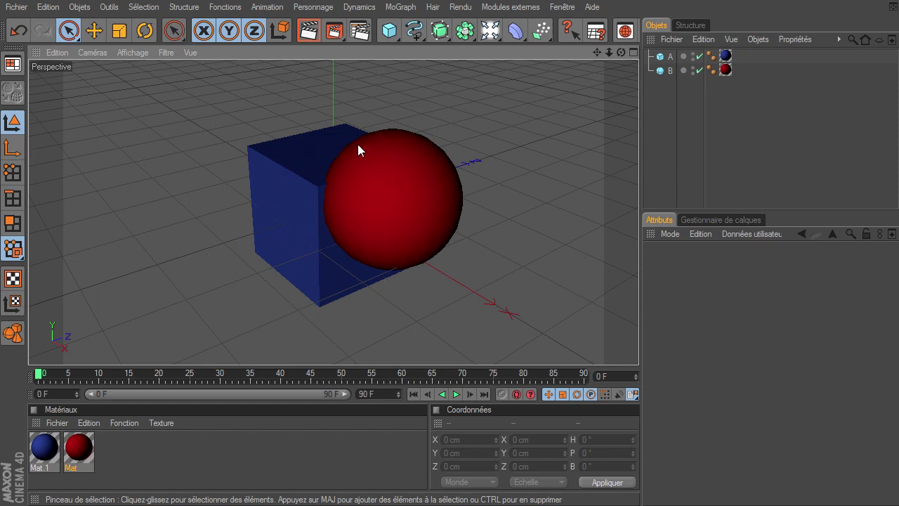
mouse_move(621, 53)
mouse_down()
mouse_move(639, 349)
mouse_move(621, 212)
mouse_up()
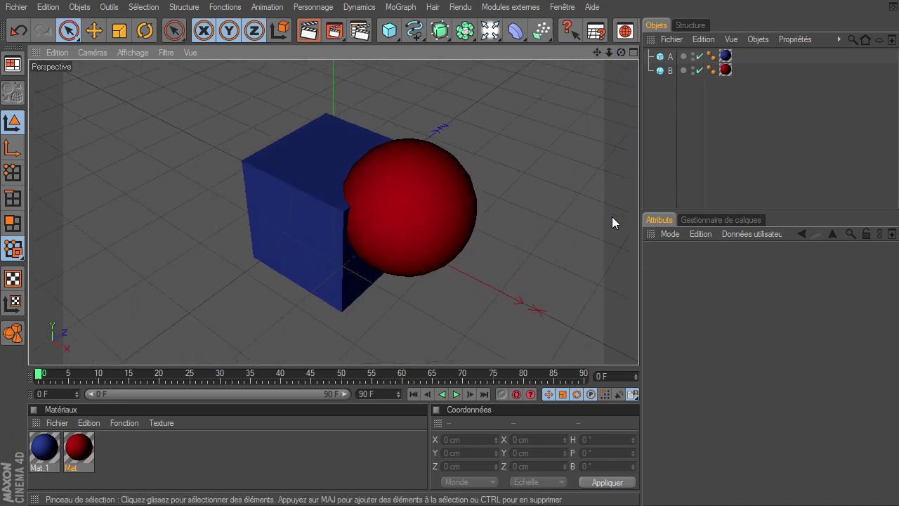
click(464, 30)
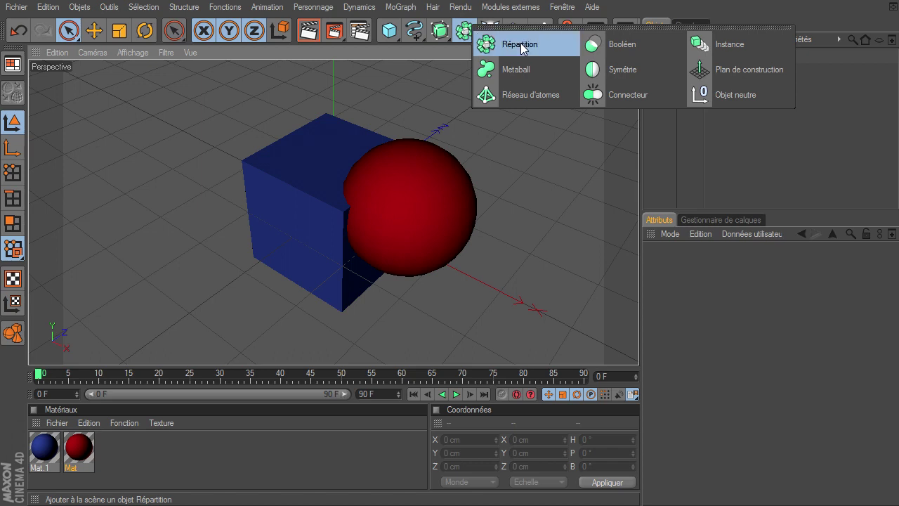
Add a Boolean object and nest cube A and sphere B under it
click(656, 43)
click(687, 61)
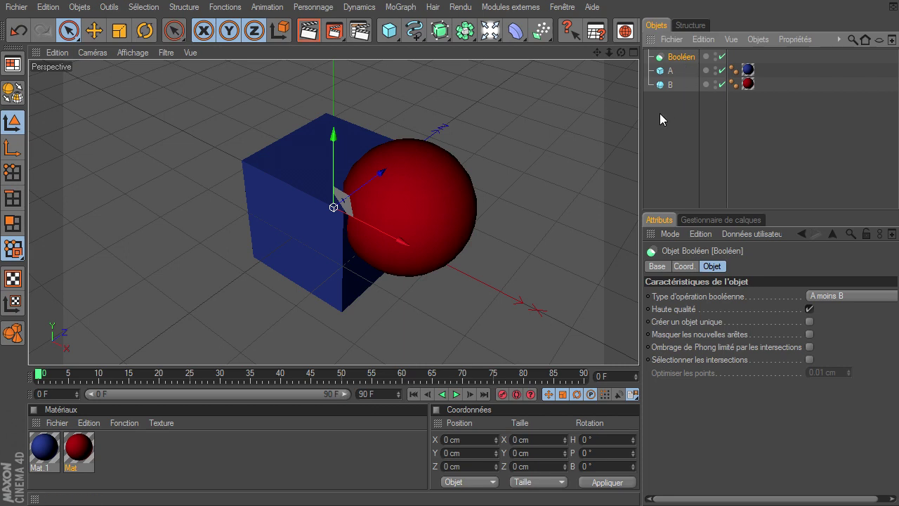
drag(660, 113, 678, 69)
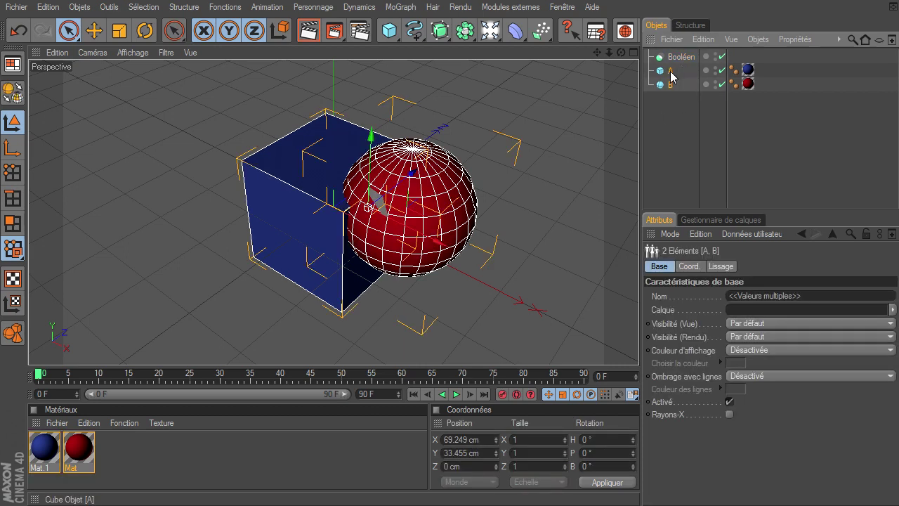
click(676, 119)
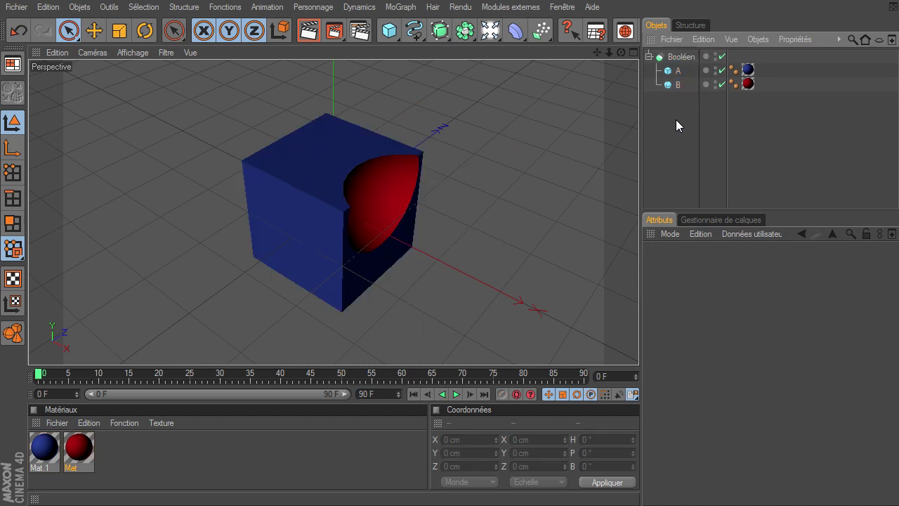
Orbit to an angled view and render a quick Ctrl+R preview of the carved cube
mouse_move(621, 52)
mouse_down()
mouse_move(639, 348)
mouse_move(666, 36)
mouse_up()
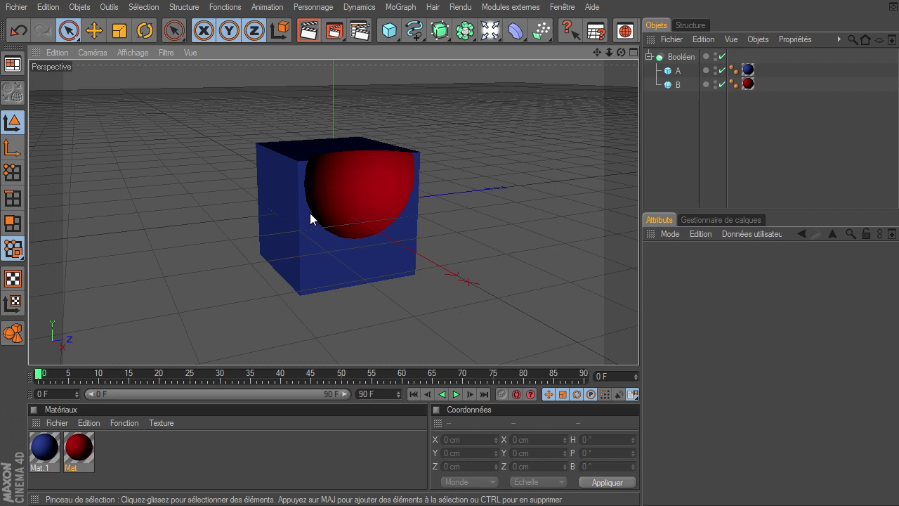
click(333, 194)
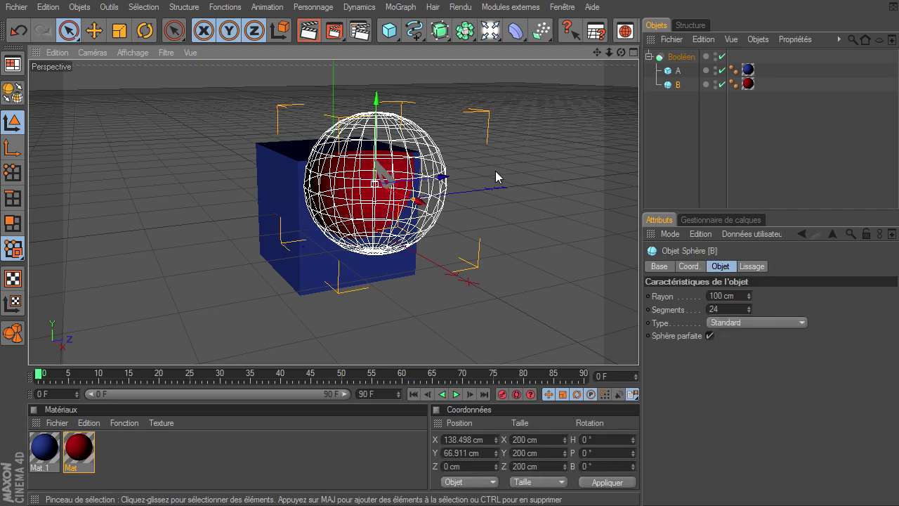
click(675, 70)
click(668, 126)
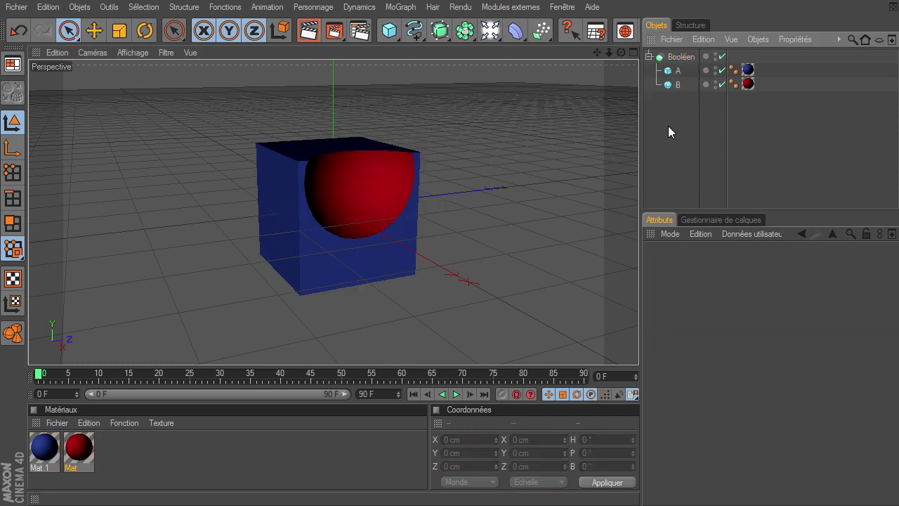
drag(621, 52, 537, 76)
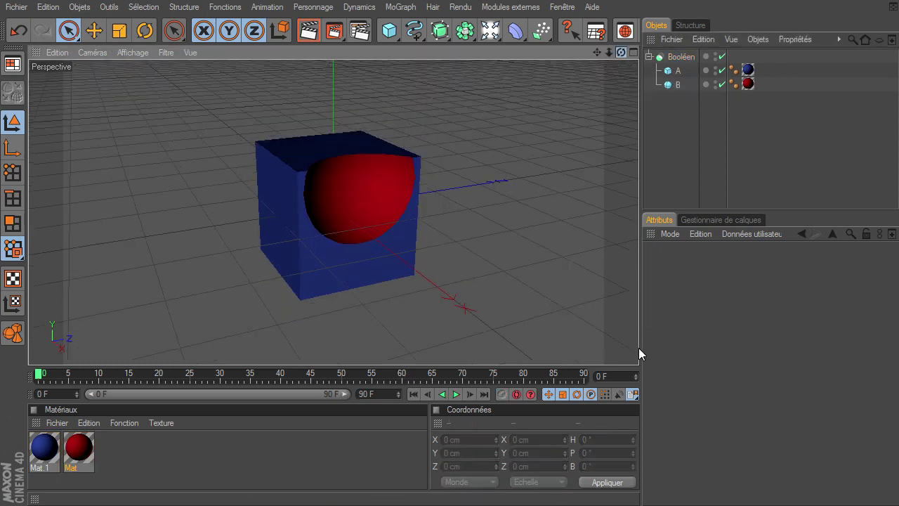
key(ctrl+r)
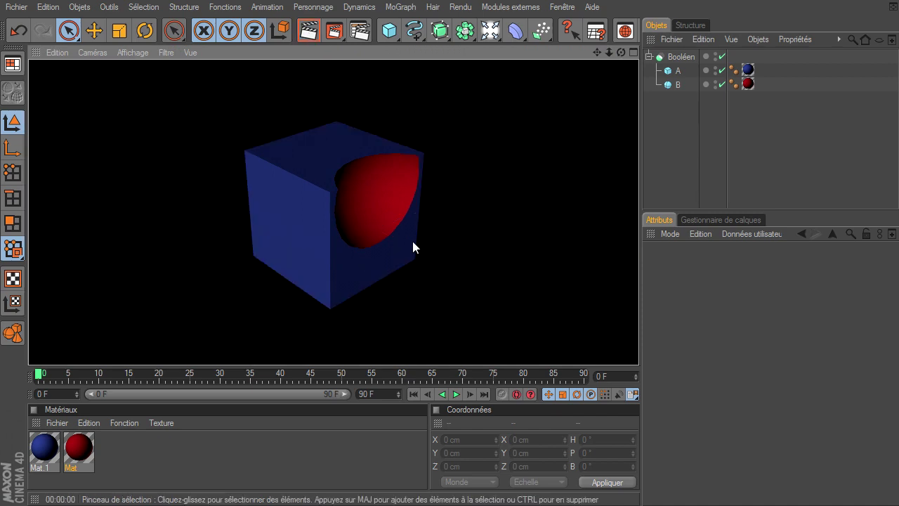
drag(621, 54, 638, 347)
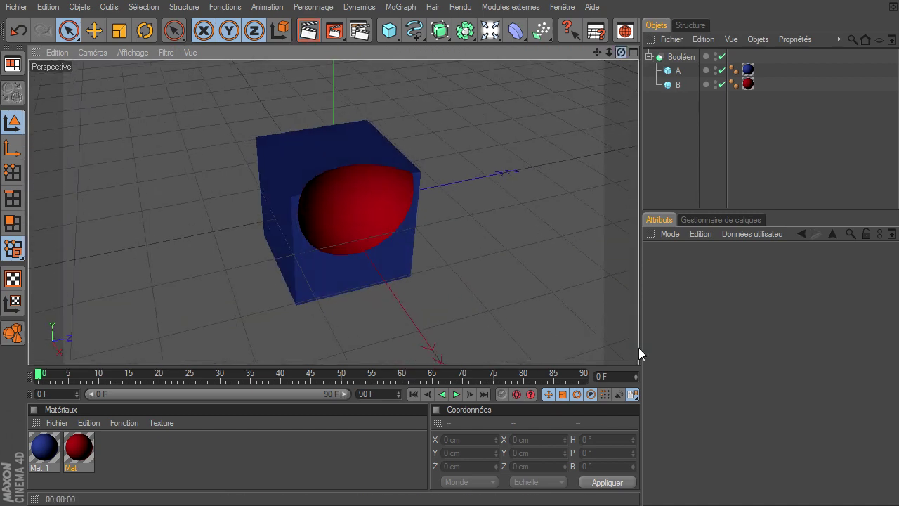
Change the Boolean operation type from A moins B to A union B
click(686, 58)
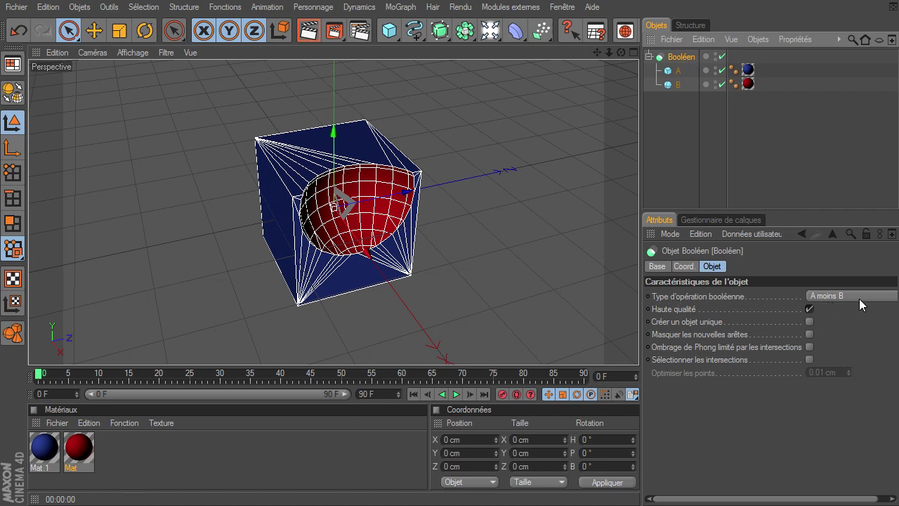
click(678, 71)
click(679, 85)
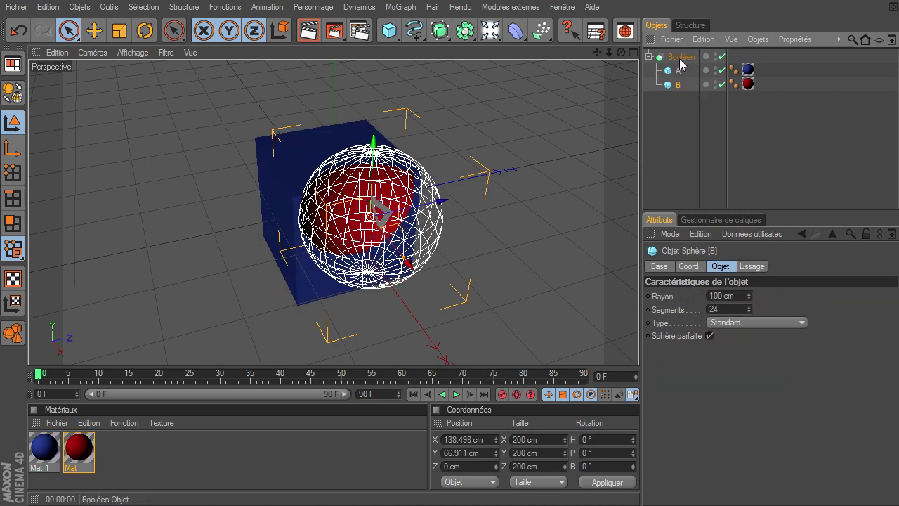
click(682, 57)
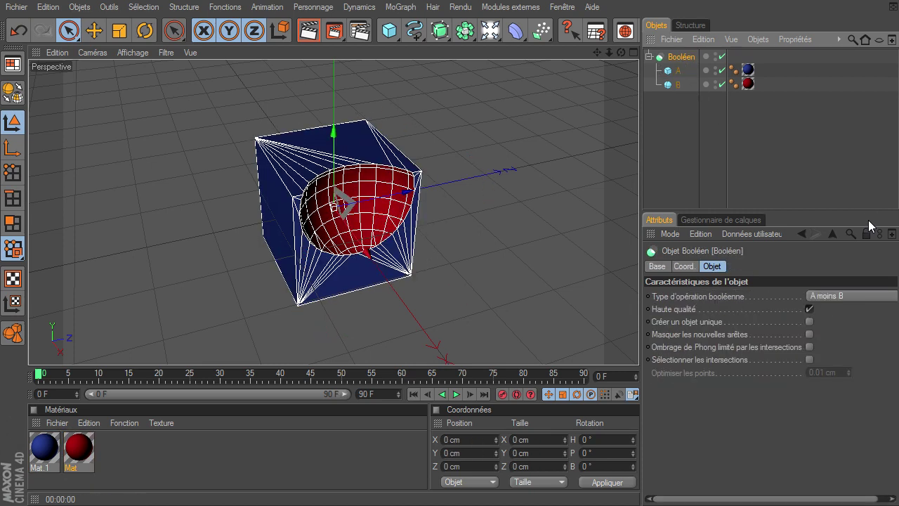
click(845, 296)
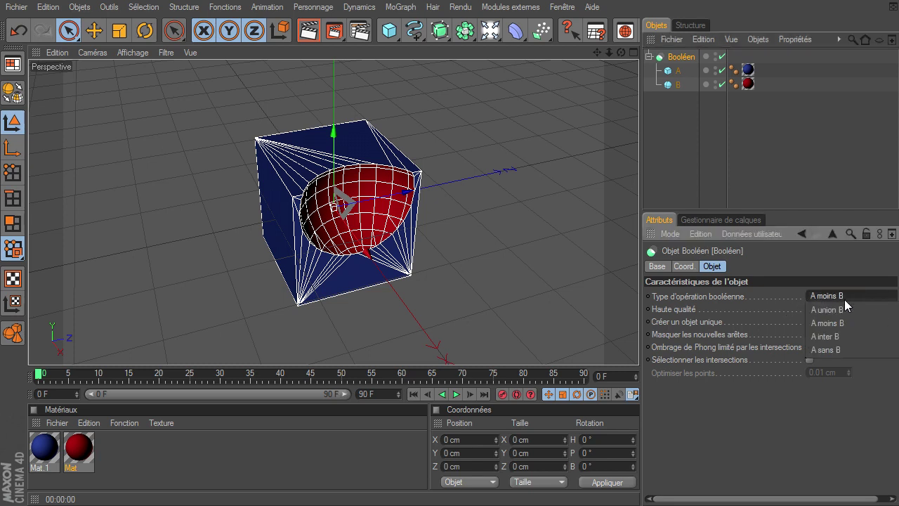
click(841, 308)
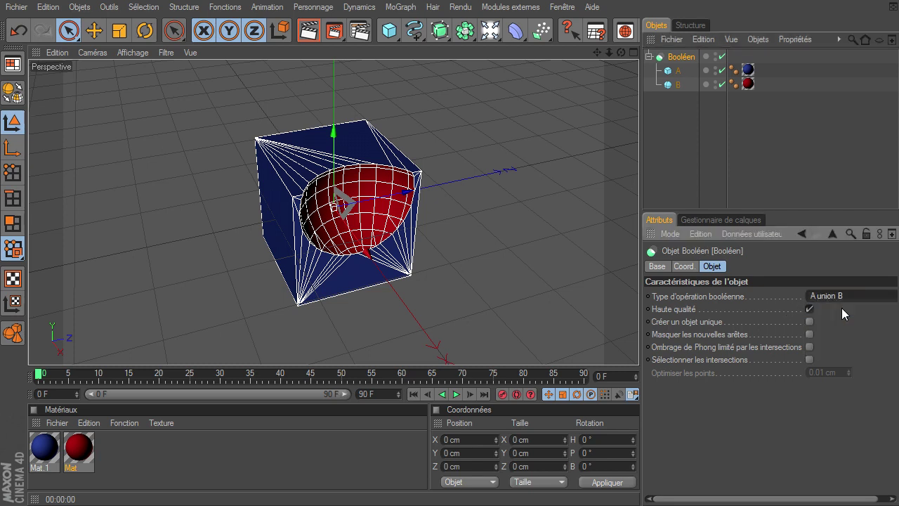
click(664, 148)
mouse_move(622, 53)
mouse_down()
mouse_move(632, 357)
mouse_move(648, 352)
mouse_move(623, 343)
mouse_move(639, 348)
mouse_up()
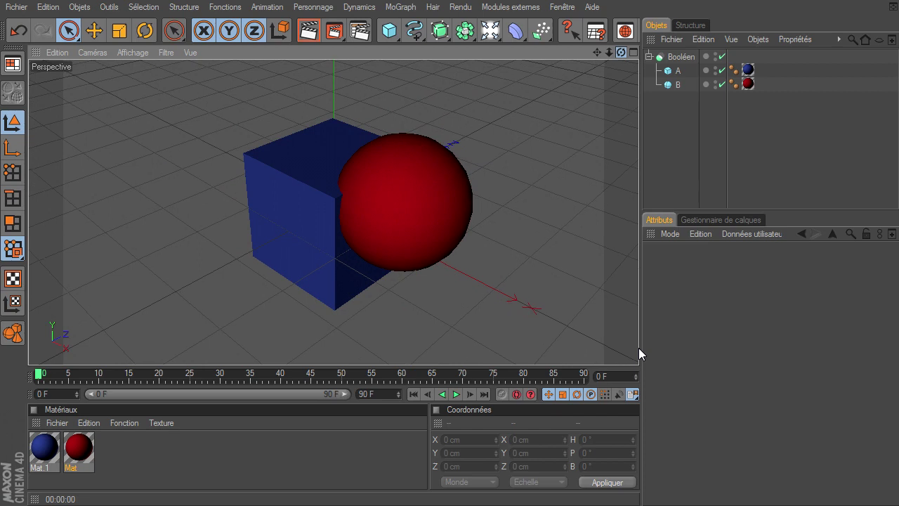
click(685, 55)
click(657, 266)
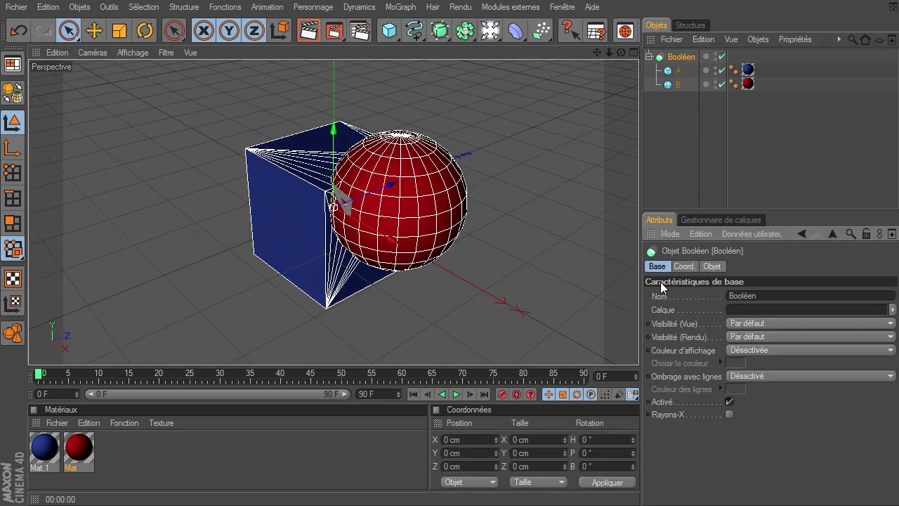
click(729, 414)
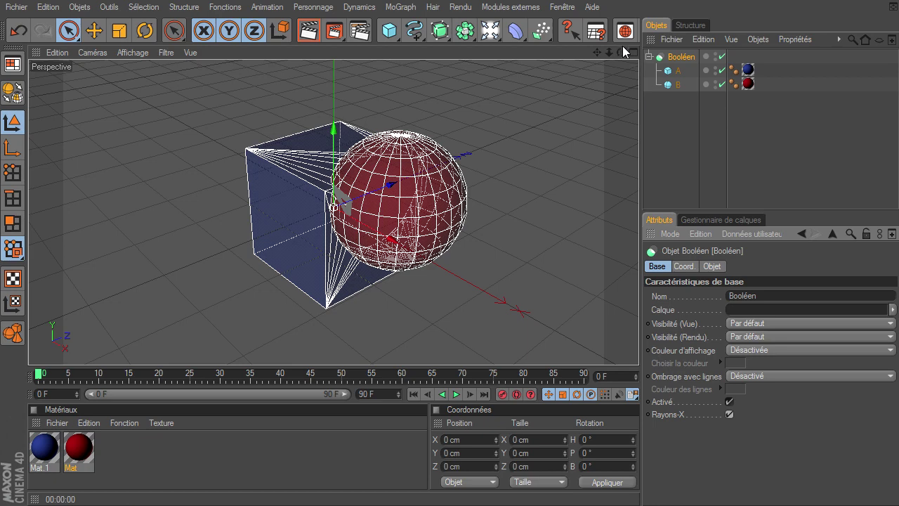
drag(620, 52, 604, 86)
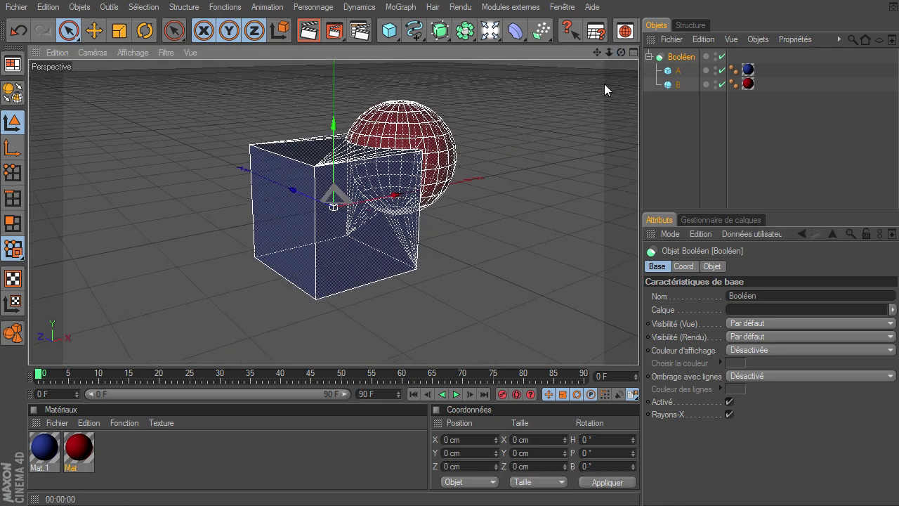
drag(609, 54, 639, 347)
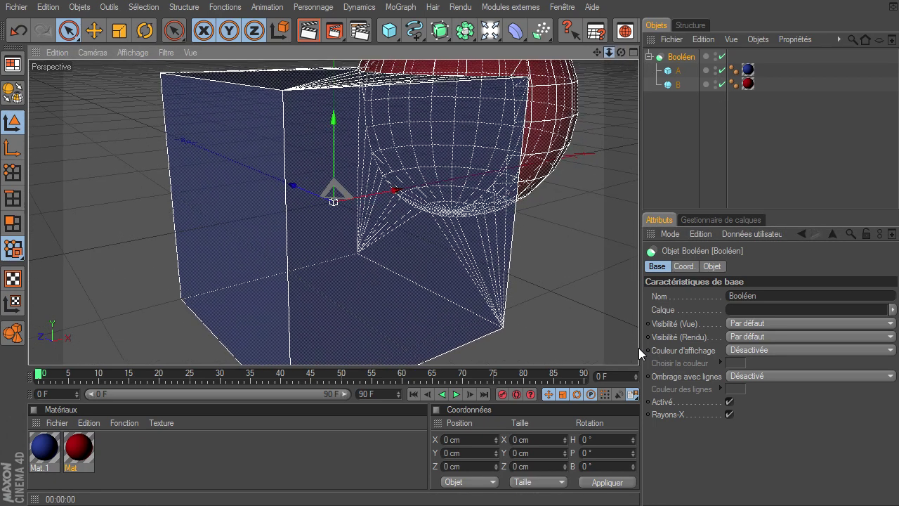
drag(596, 52, 390, 257)
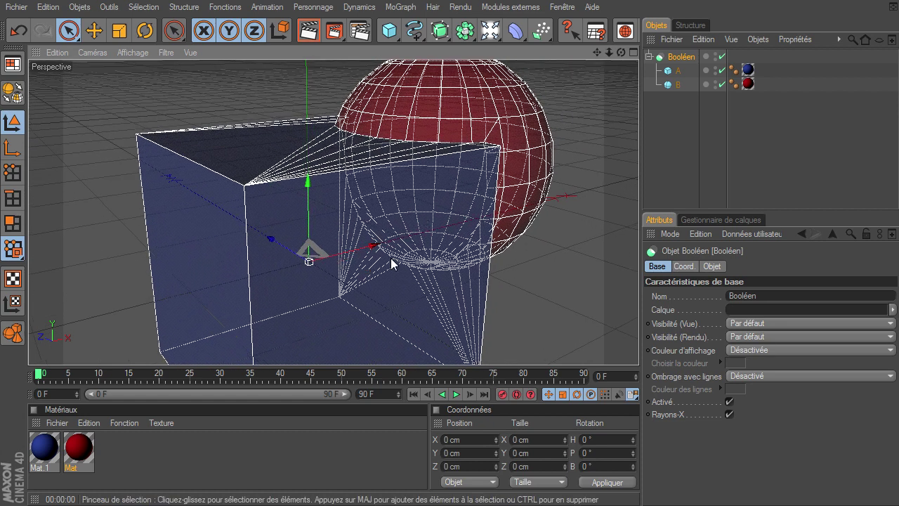
drag(621, 51, 638, 348)
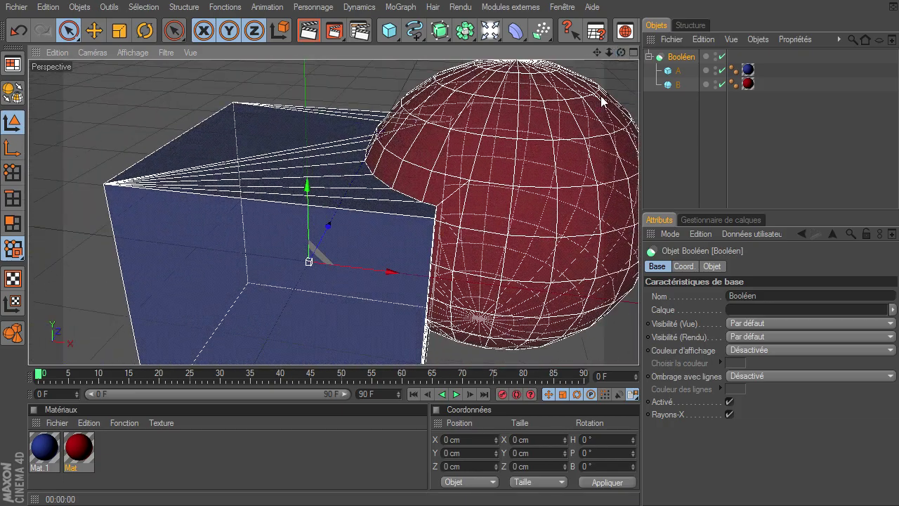
click(722, 57)
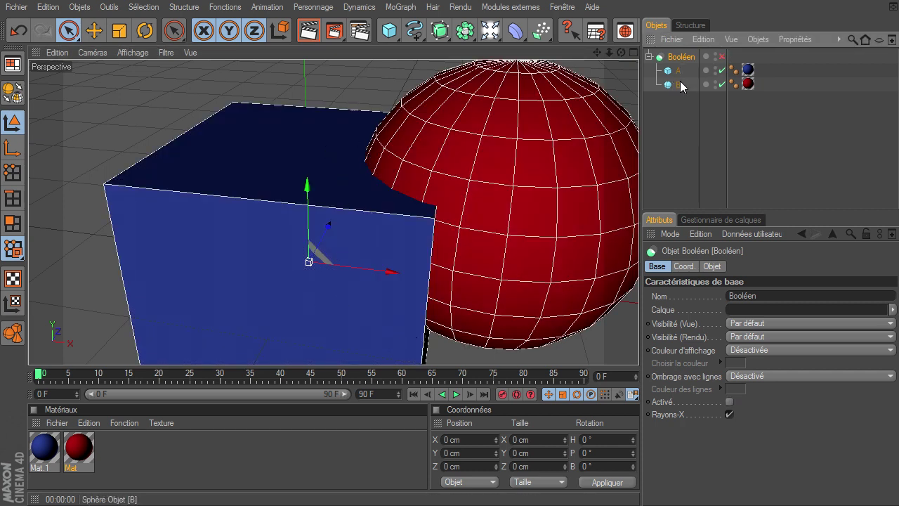
click(679, 70)
click(730, 414)
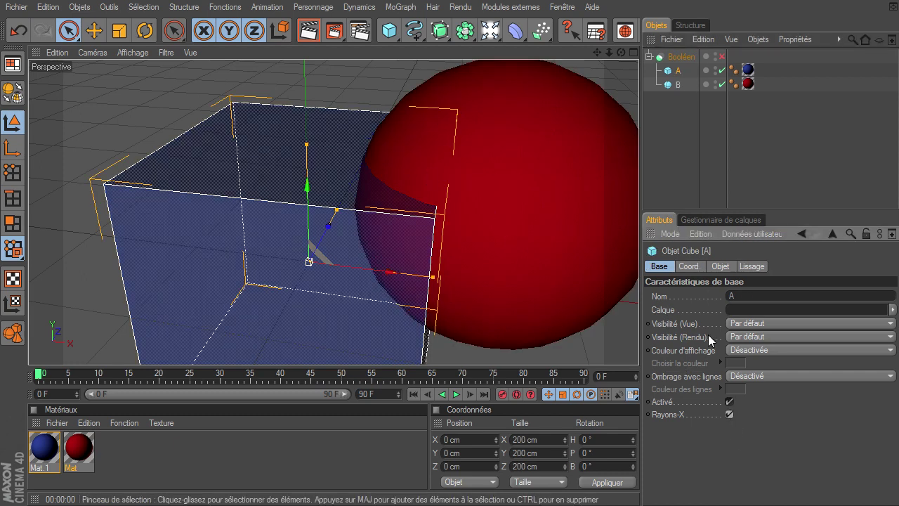
click(730, 415)
click(721, 57)
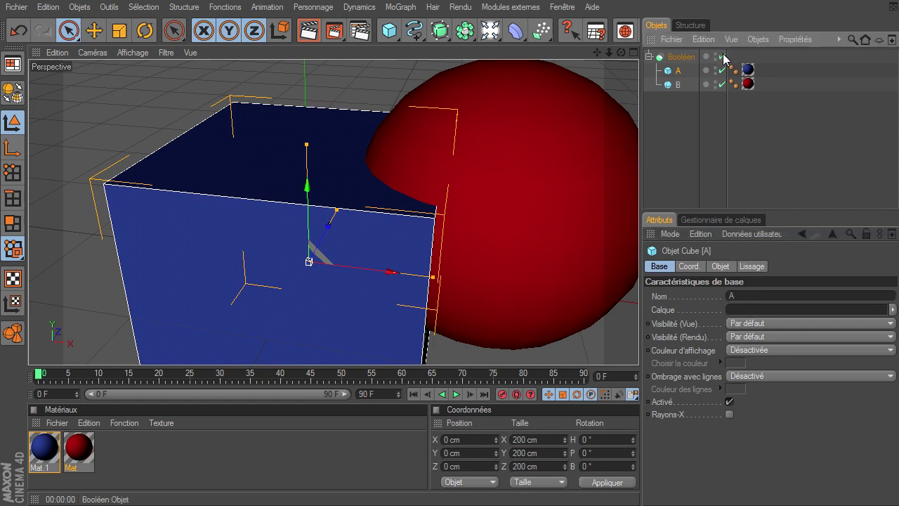
click(681, 56)
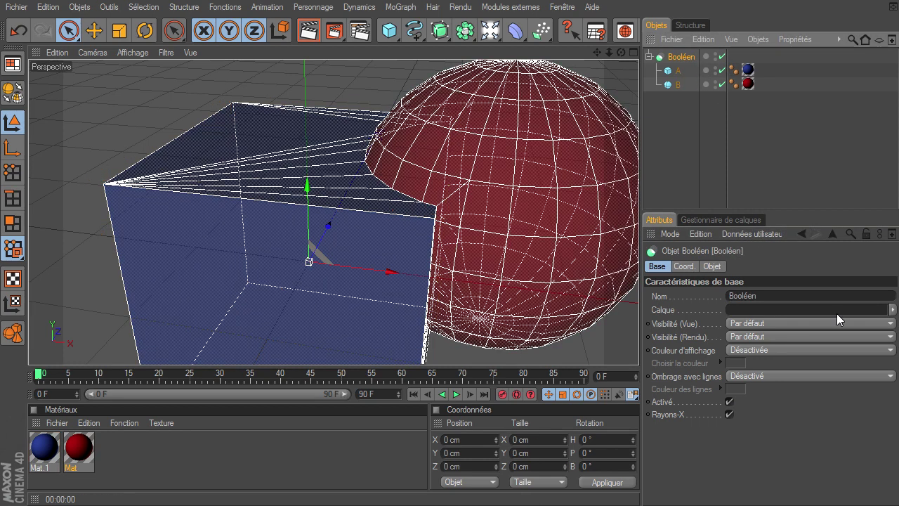
click(722, 265)
mouse_move(445, 264)
alt+mouse_down()
mouse_move(639, 348)
mouse_move(727, 222)
alt+mouse_up()
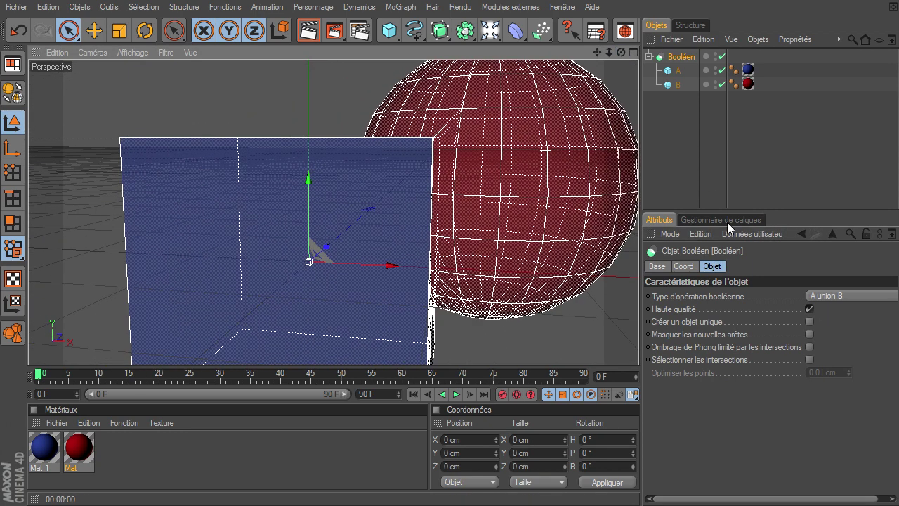
click(655, 266)
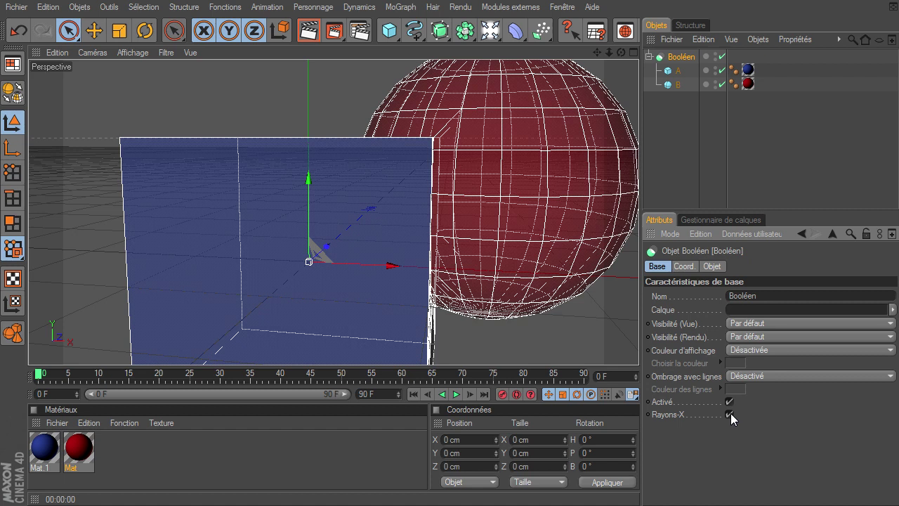
click(729, 414)
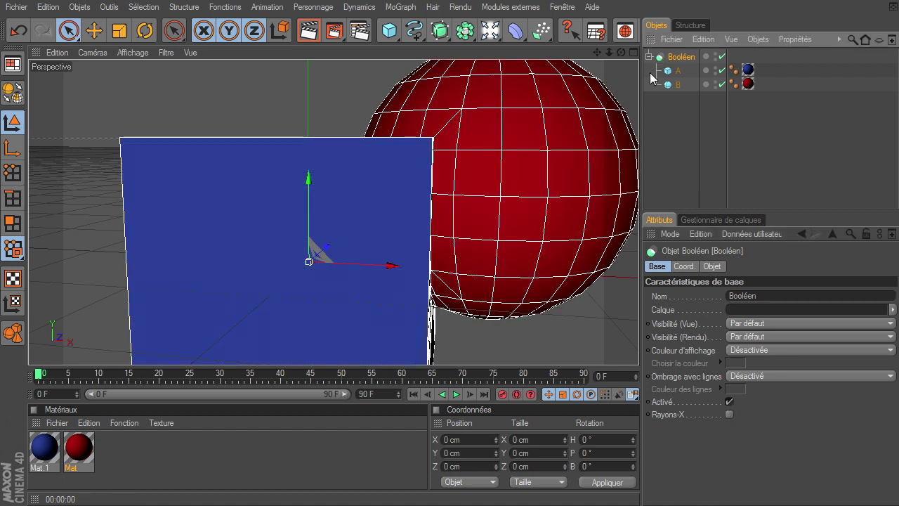
click(712, 266)
mouse_move(621, 52)
mouse_down()
mouse_move(639, 348)
mouse_move(615, 55)
mouse_up()
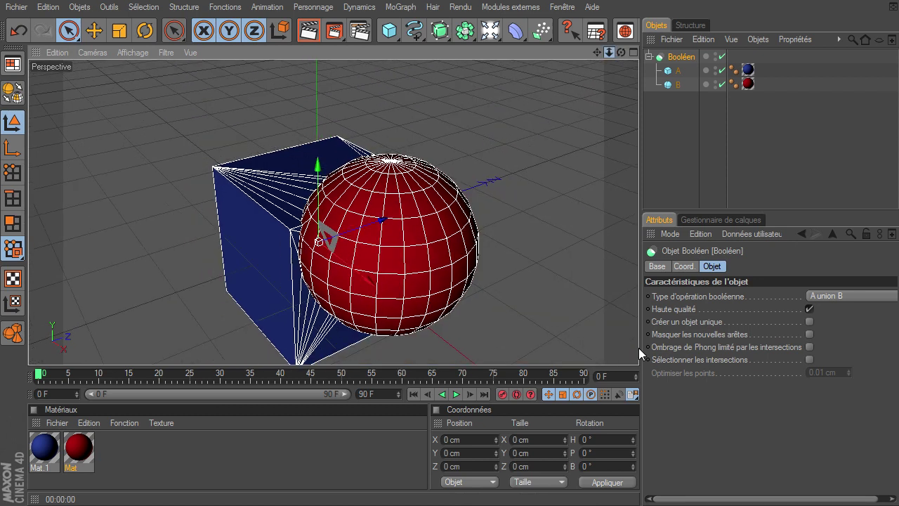
Set the Boolean operation type to A inter B and orbit to inspect the overlap
click(852, 295)
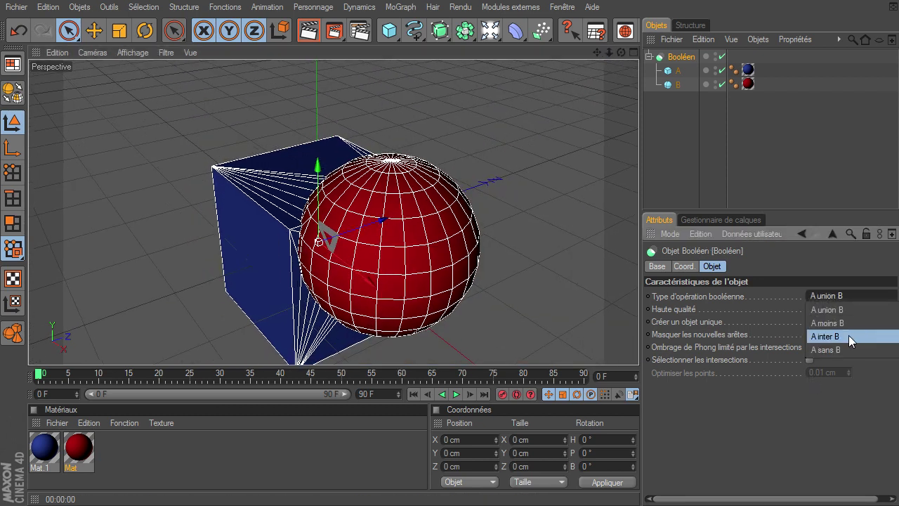
click(848, 335)
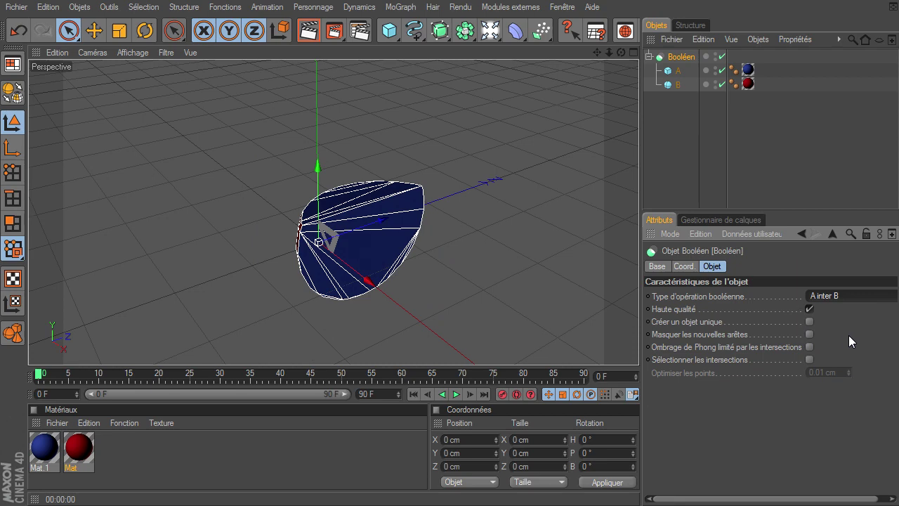
drag(623, 54, 639, 347)
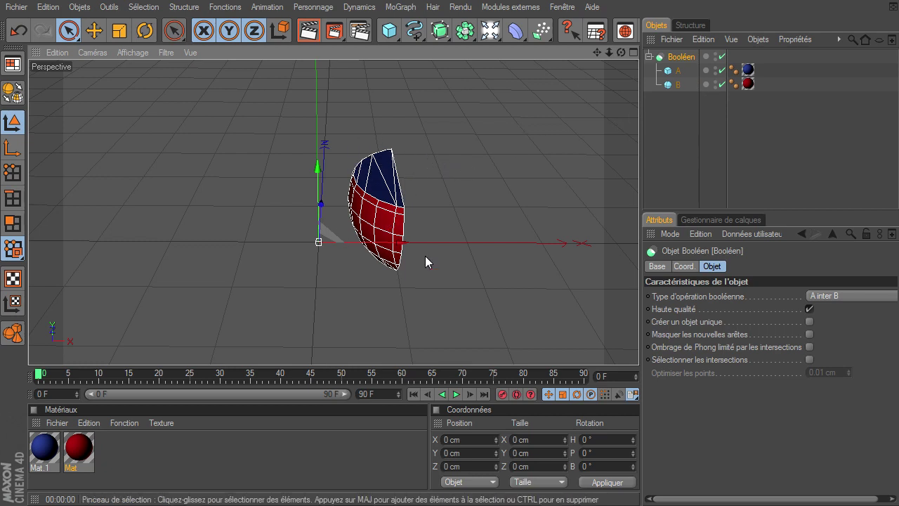
Move sphere B to X 133.536 cm, Y 60.905 cm to reshape the intersection
drag(622, 52, 639, 348)
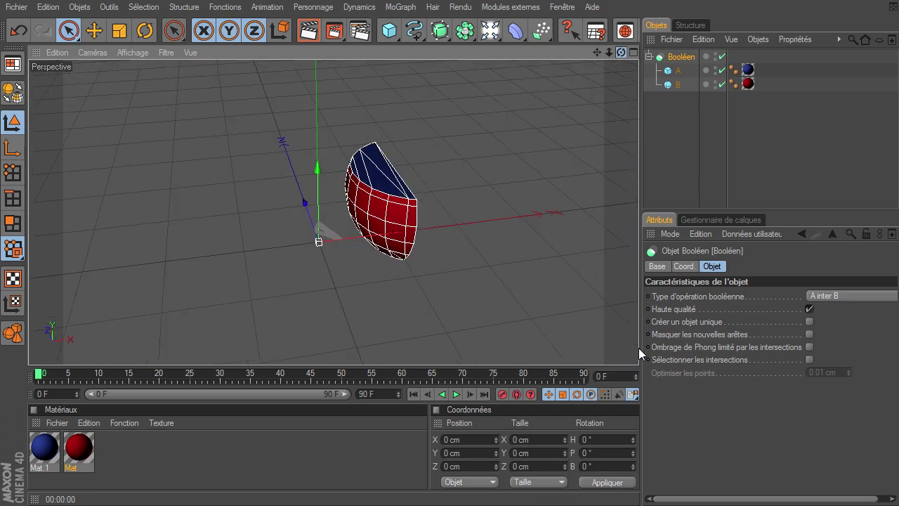
click(678, 84)
mouse_move(504, 173)
mouse_down()
mouse_move(638, 348)
mouse_move(430, 114)
mouse_move(430, 166)
mouse_up()
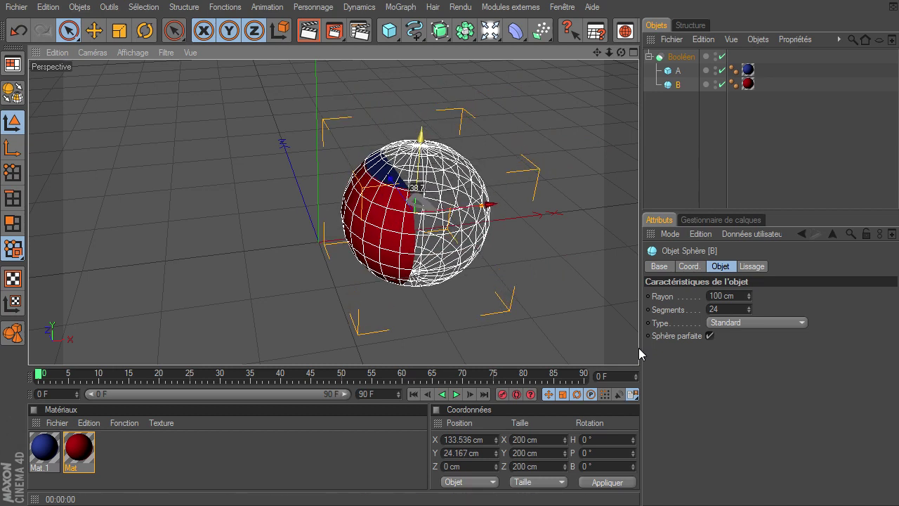
click(690, 55)
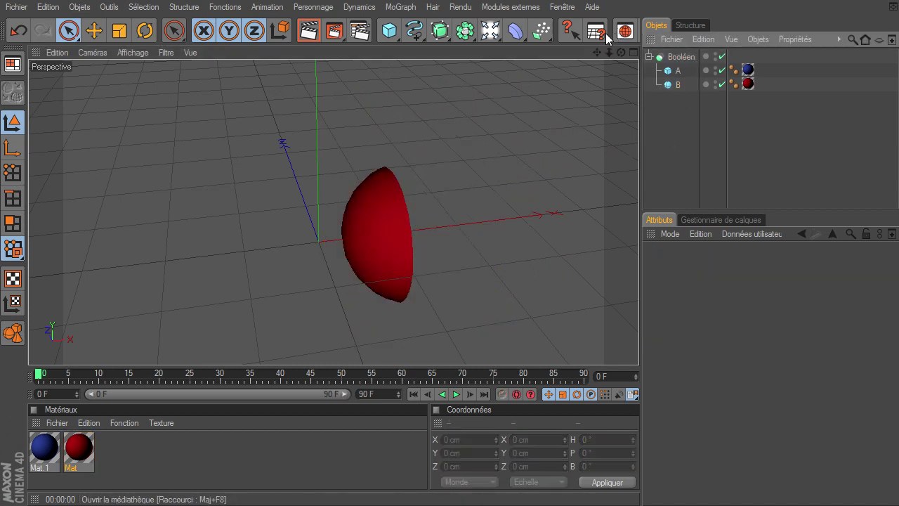
mouse_move(620, 53)
mouse_down()
mouse_move(638, 348)
mouse_move(674, 84)
mouse_up()
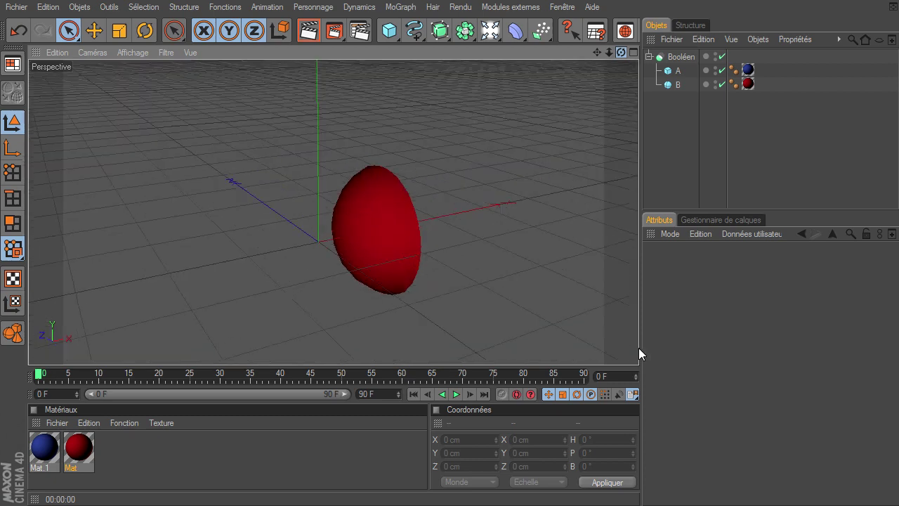
click(674, 85)
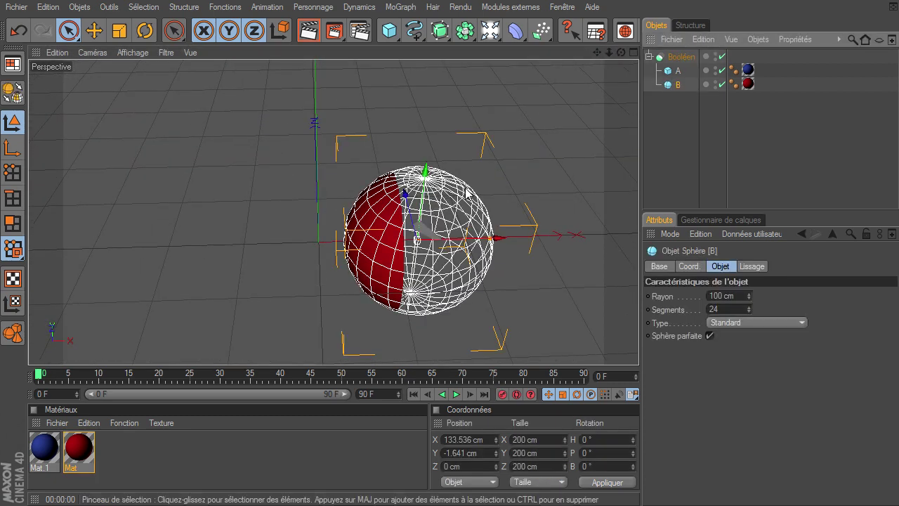
drag(620, 53, 638, 346)
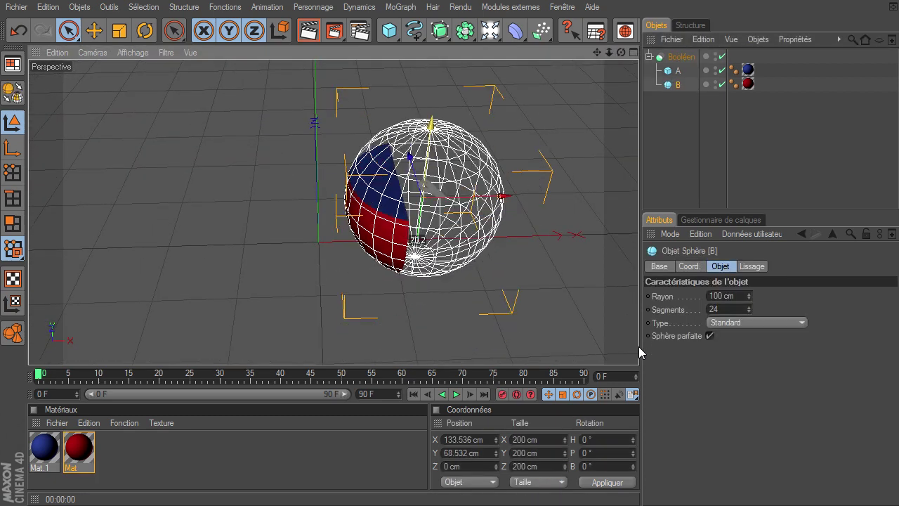
click(679, 142)
mouse_move(620, 52)
mouse_down()
mouse_move(638, 348)
mouse_move(634, 51)
mouse_up()
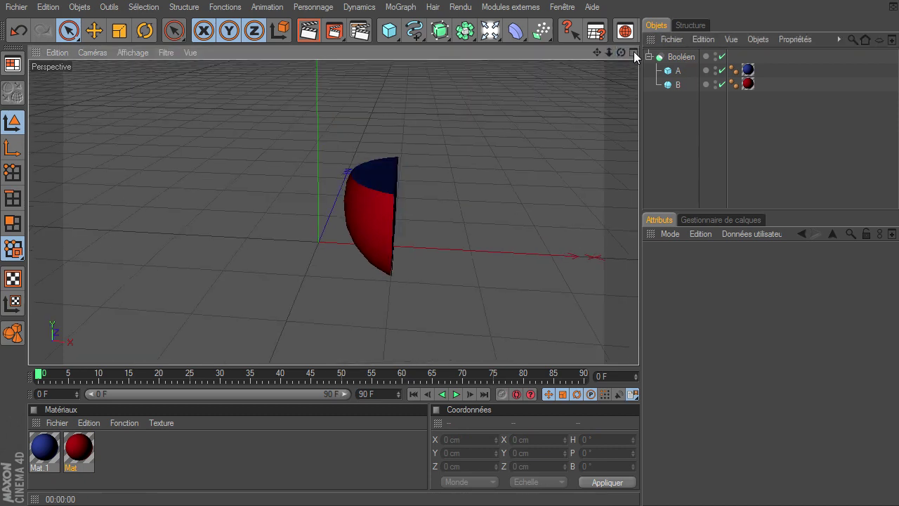
click(680, 56)
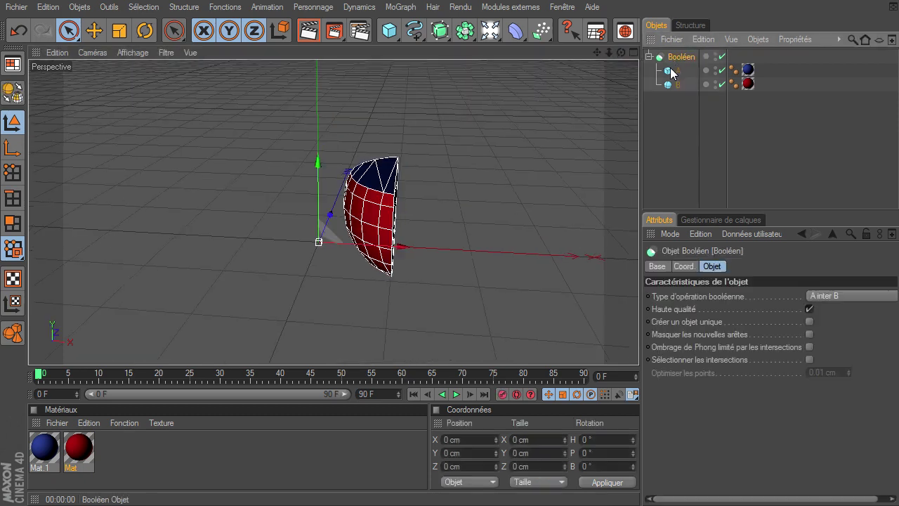
Set the Boolean to A sans B, then orbit and zoom to inspect the bare hollow
click(855, 299)
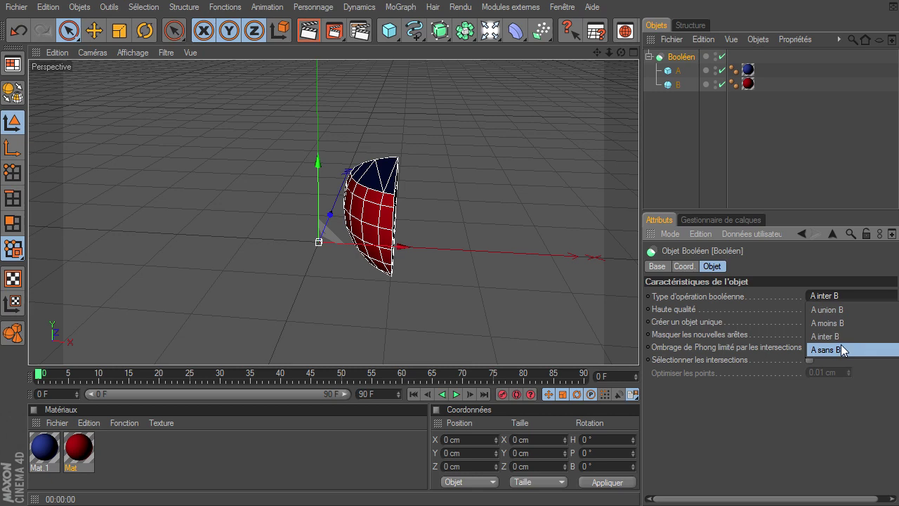
click(841, 344)
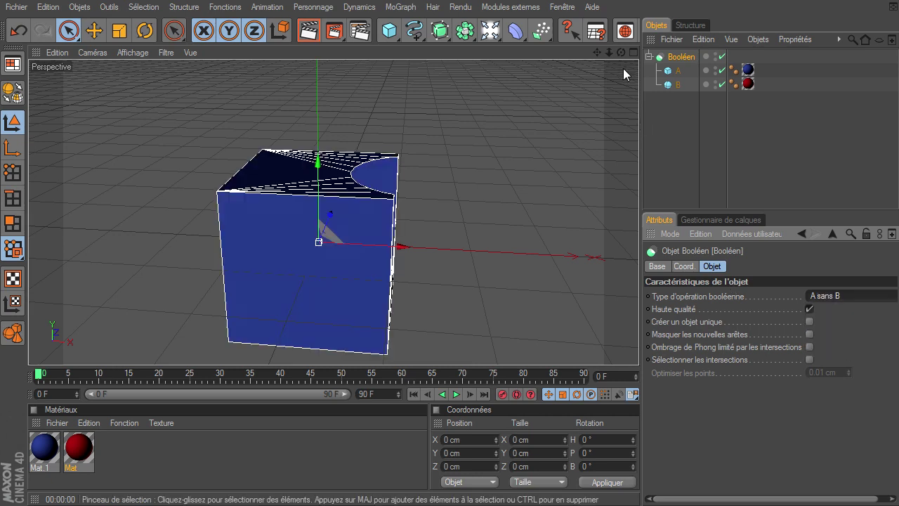
drag(622, 55, 405, 218)
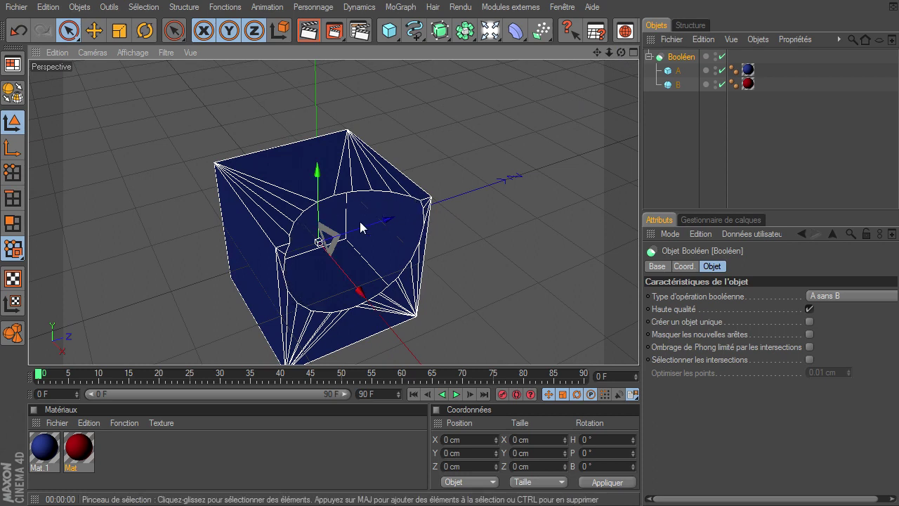
drag(609, 52, 638, 347)
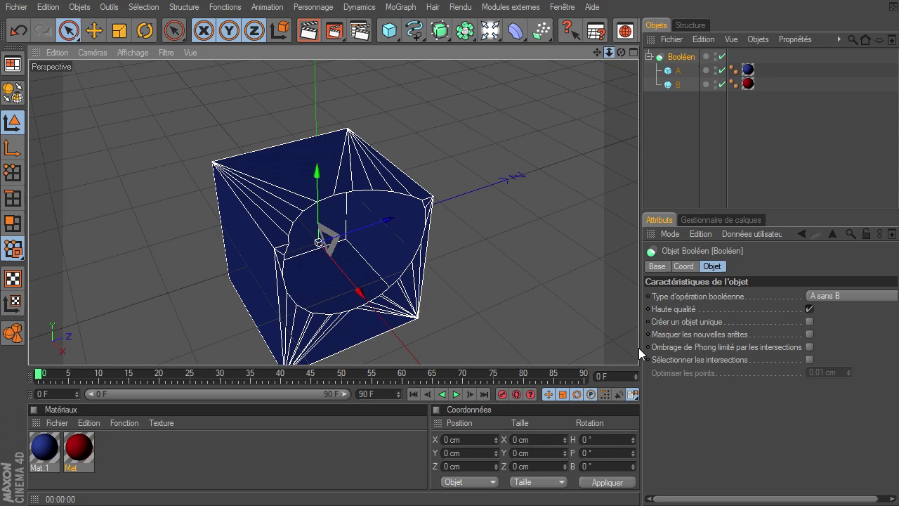
drag(602, 51, 636, 341)
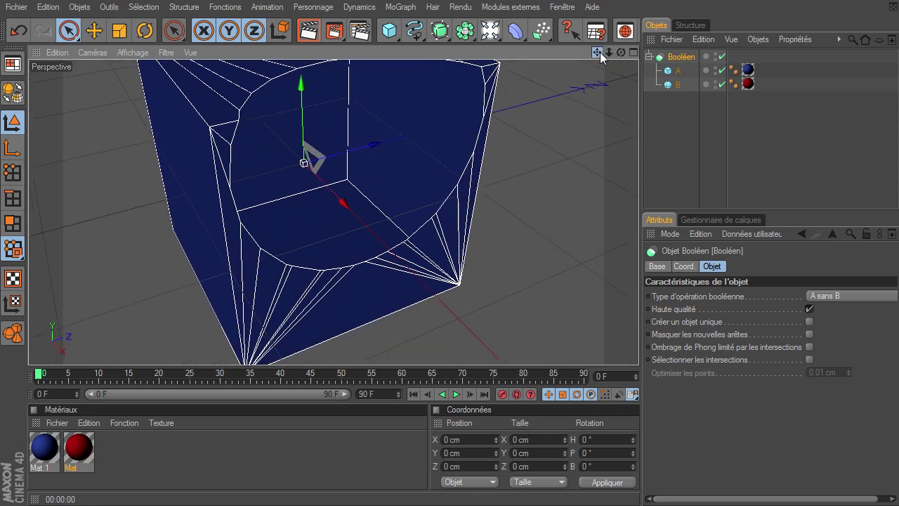
drag(622, 56, 639, 348)
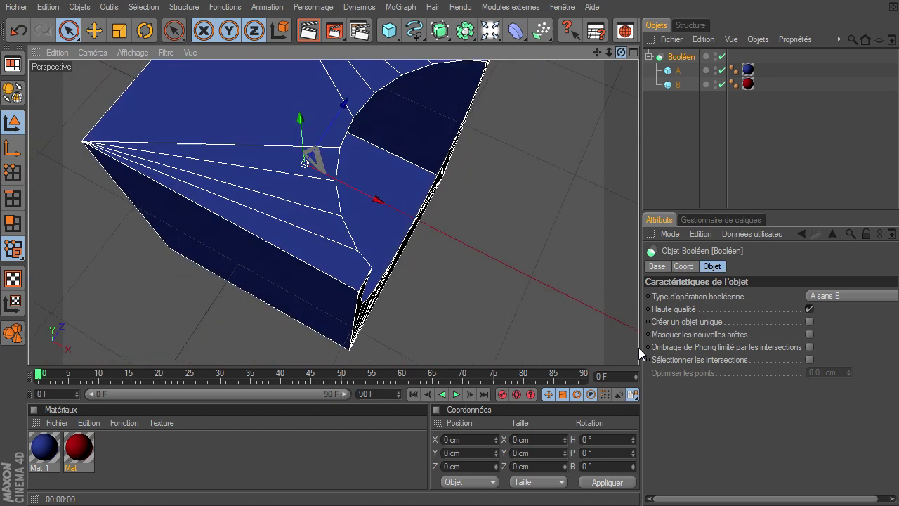
mouse_move(638, 348)
mouse_down()
mouse_move(617, 56)
mouse_move(638, 348)
mouse_up()
mouse_move(600, 49)
mouse_down()
mouse_move(638, 347)
mouse_move(601, 52)
mouse_move(620, 54)
mouse_up()
click(669, 168)
Switch the Booléen object's operation type to A moins B
click(678, 59)
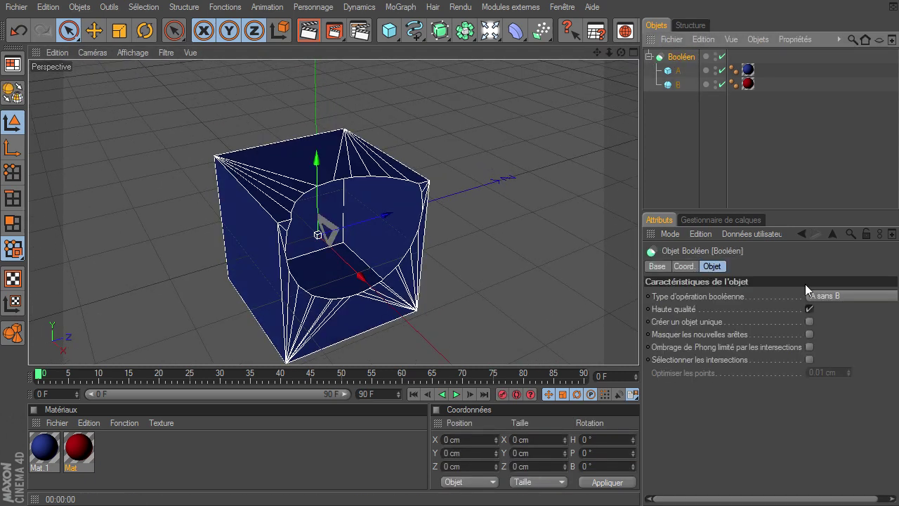
click(850, 296)
click(815, 322)
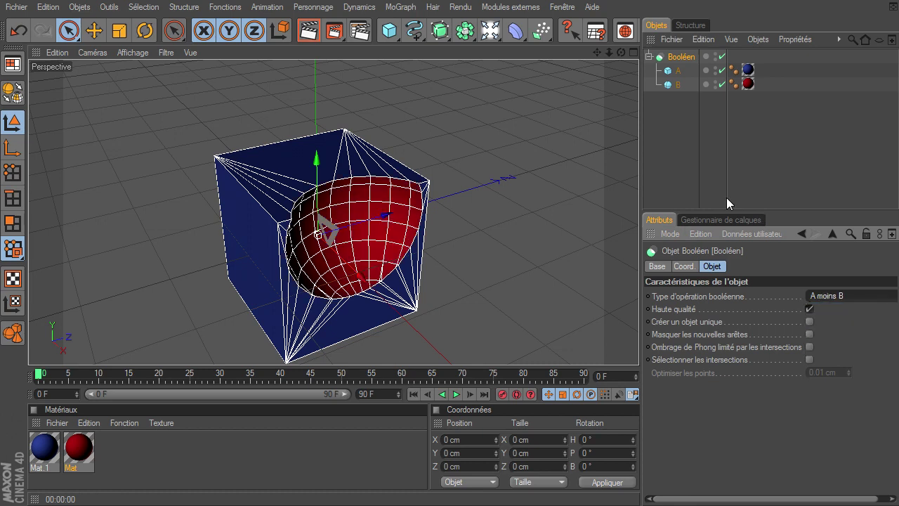
click(673, 167)
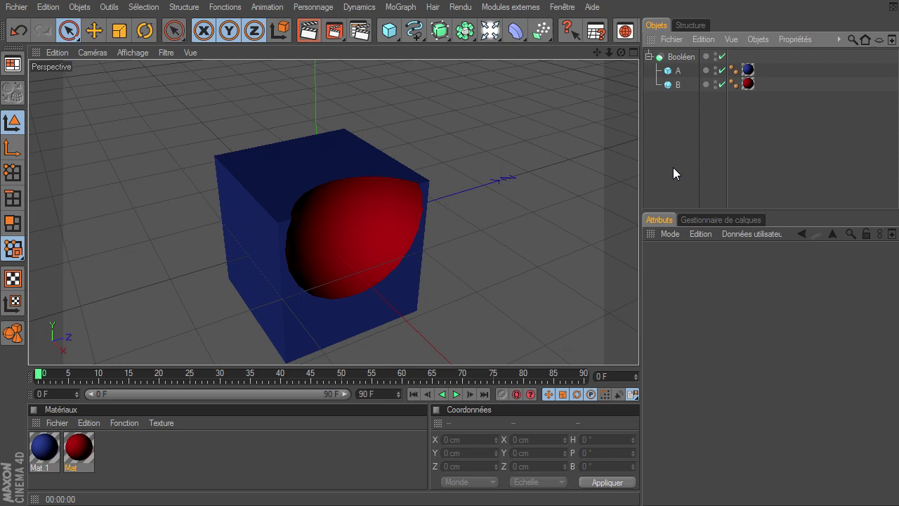
click(510, 33)
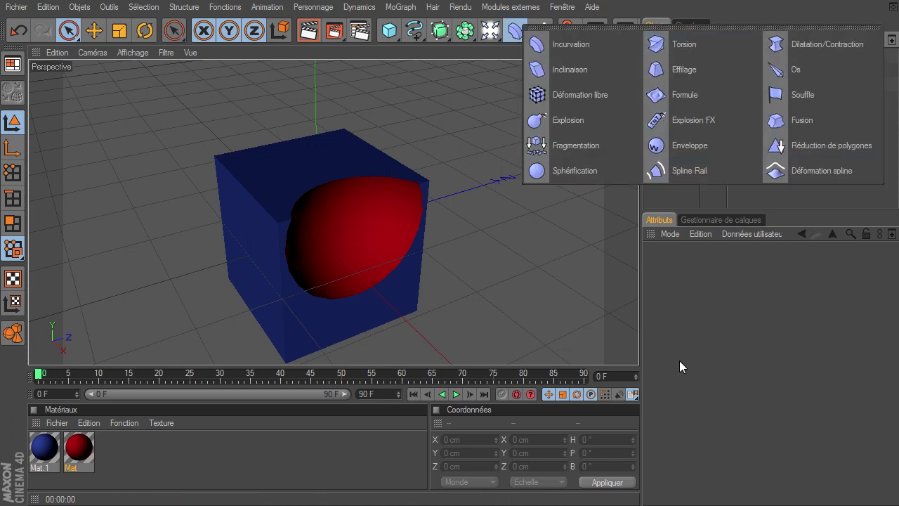
click(718, 314)
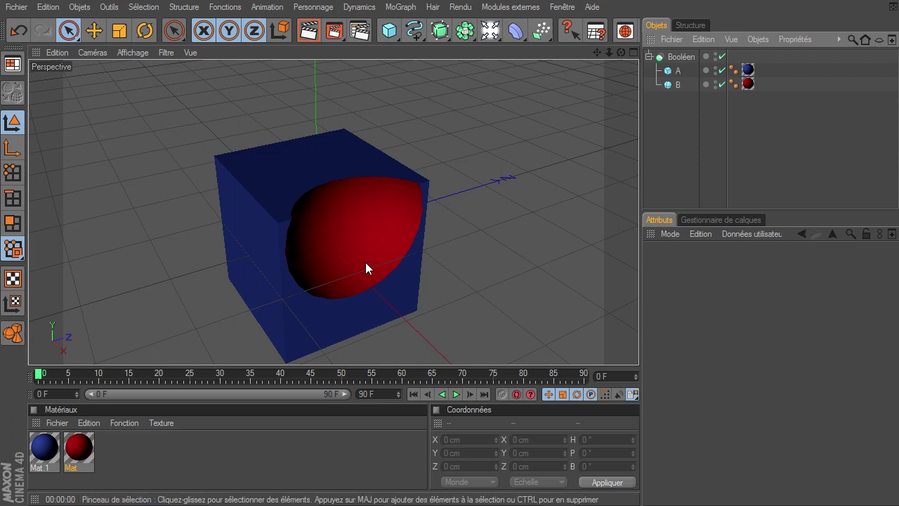
drag(596, 52, 638, 347)
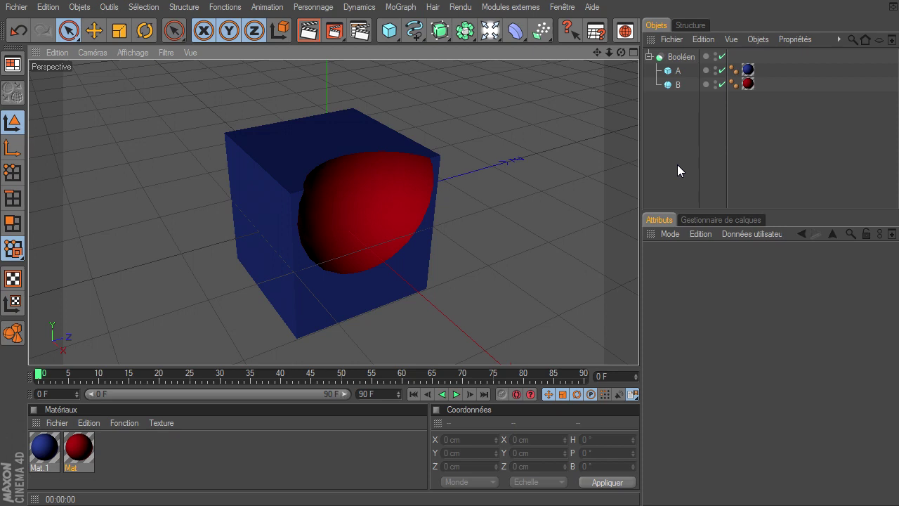
click(682, 54)
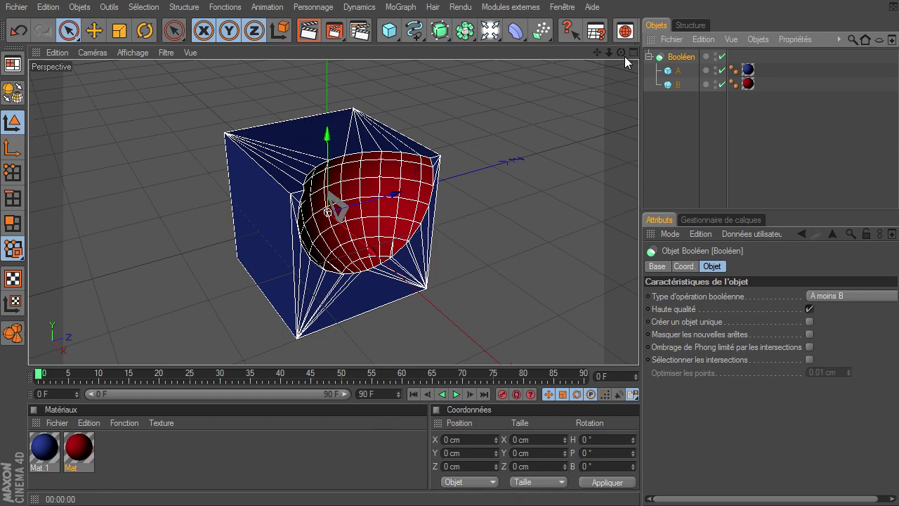
drag(620, 52, 639, 348)
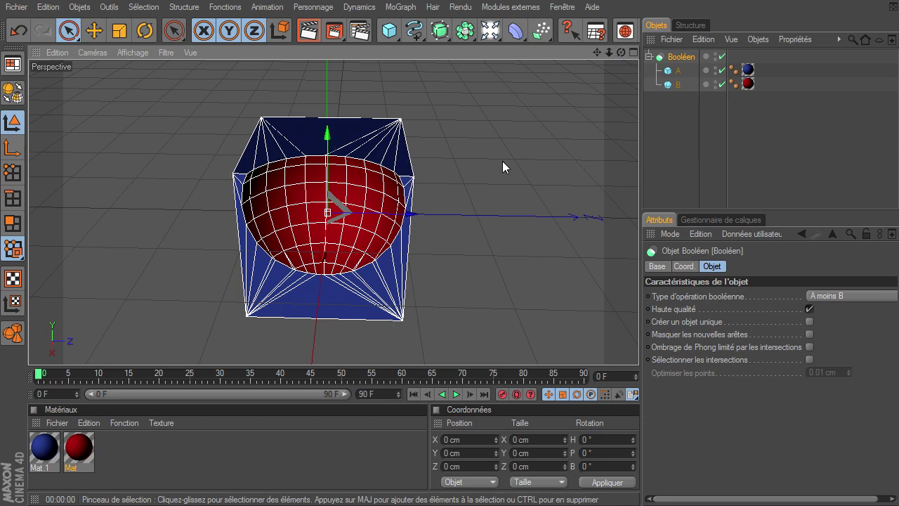
Rotate sphere B to 90° on its bank axis, then go back to Live Selection
click(677, 85)
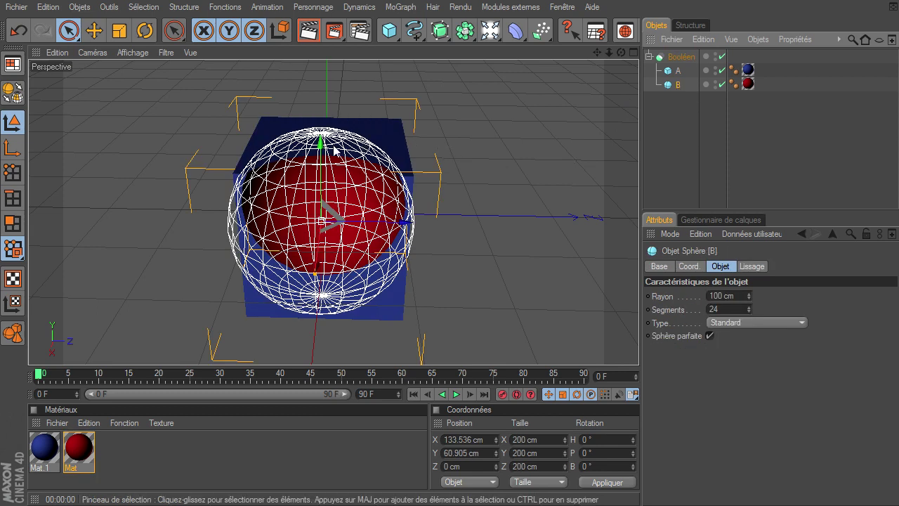
key(r)
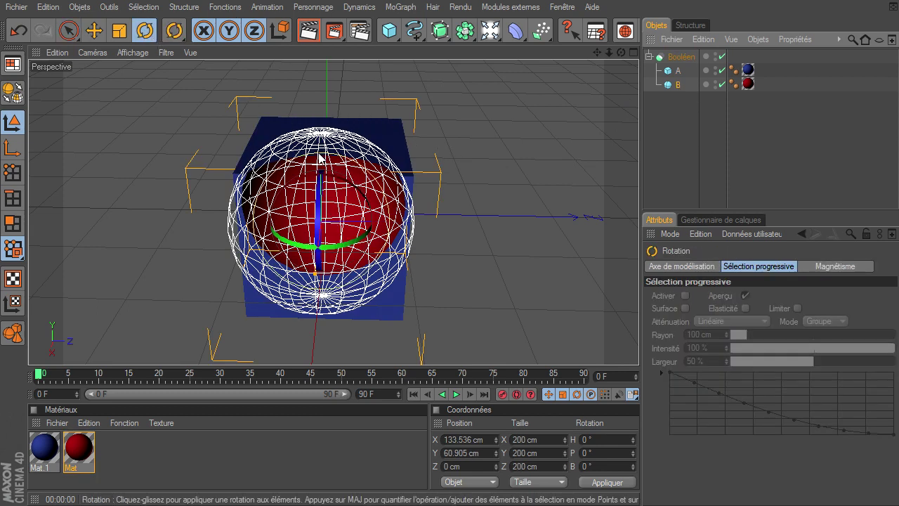
drag(318, 155, 317, 251)
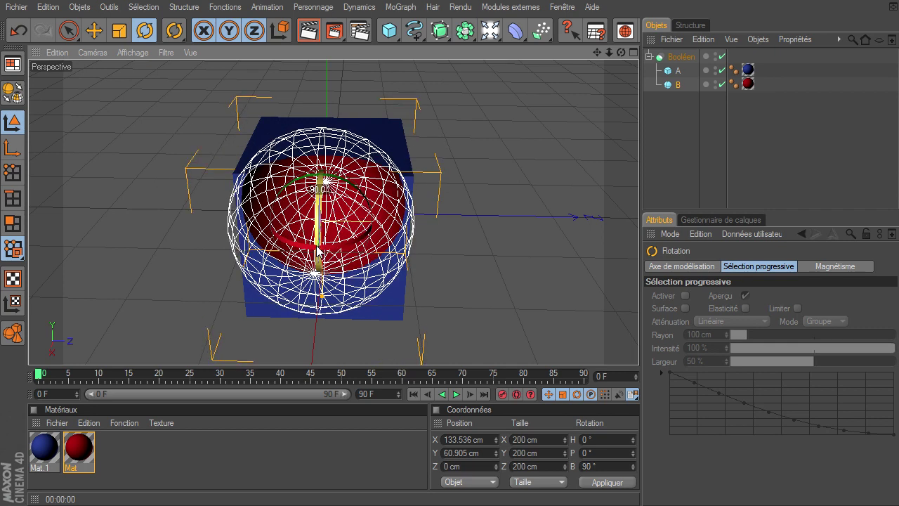
click(669, 150)
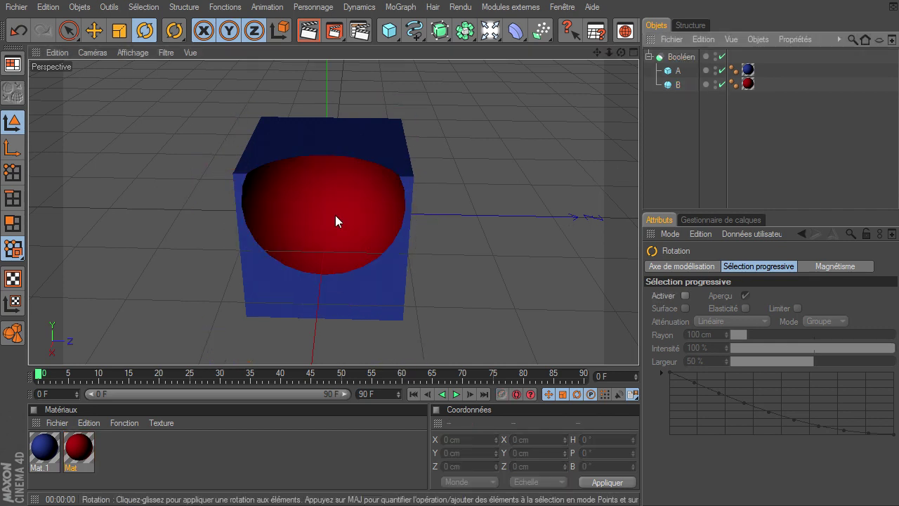
click(681, 57)
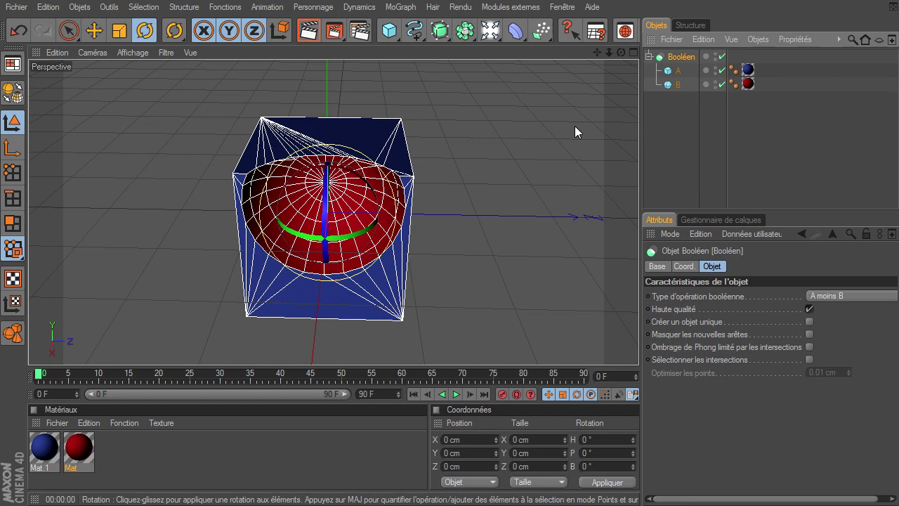
click(68, 31)
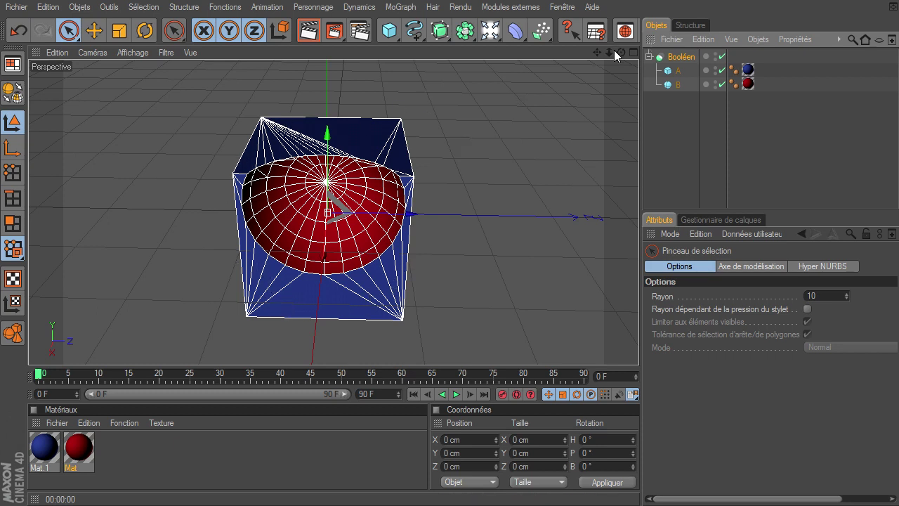
click(671, 84)
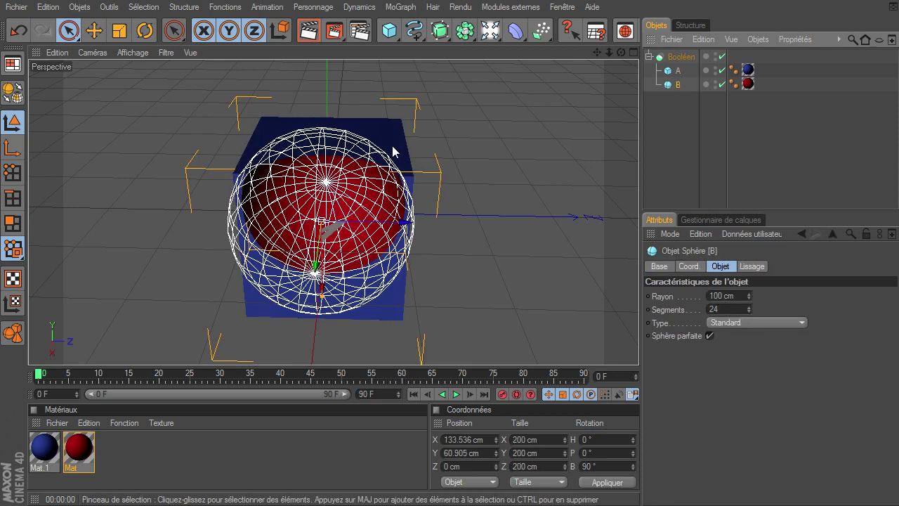
drag(317, 269, 639, 348)
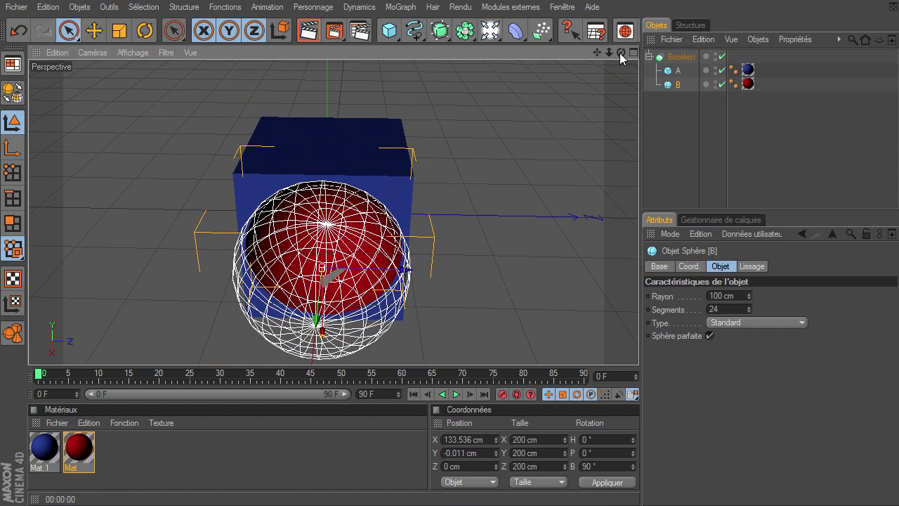
drag(621, 52, 638, 348)
click(680, 57)
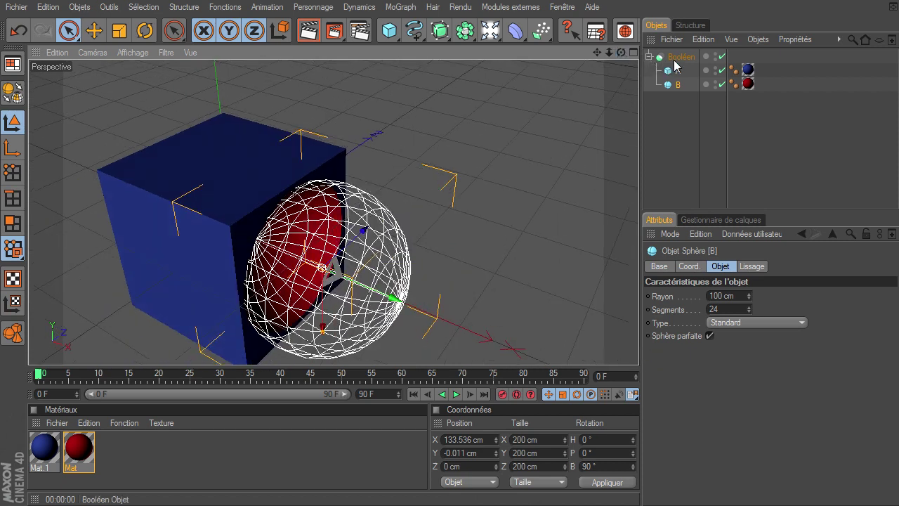
drag(621, 52, 635, 194)
drag(609, 52, 638, 347)
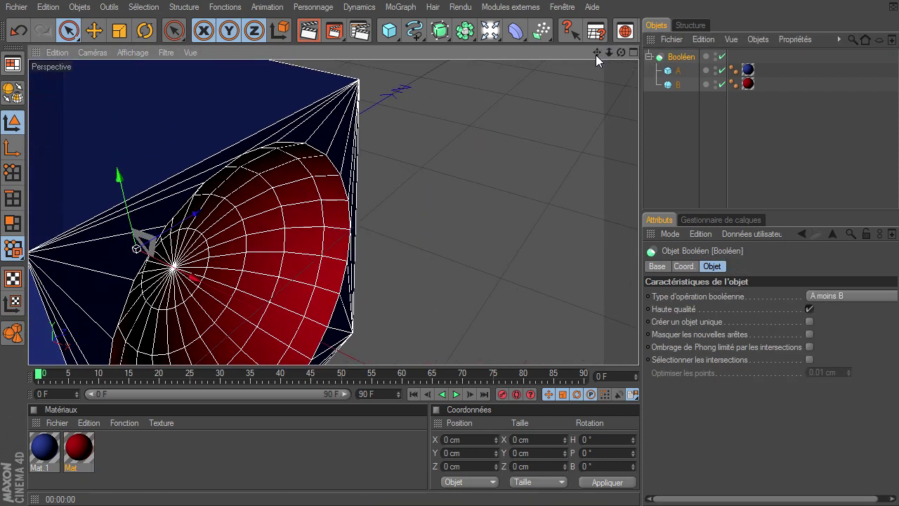
drag(596, 52, 638, 348)
drag(609, 52, 637, 348)
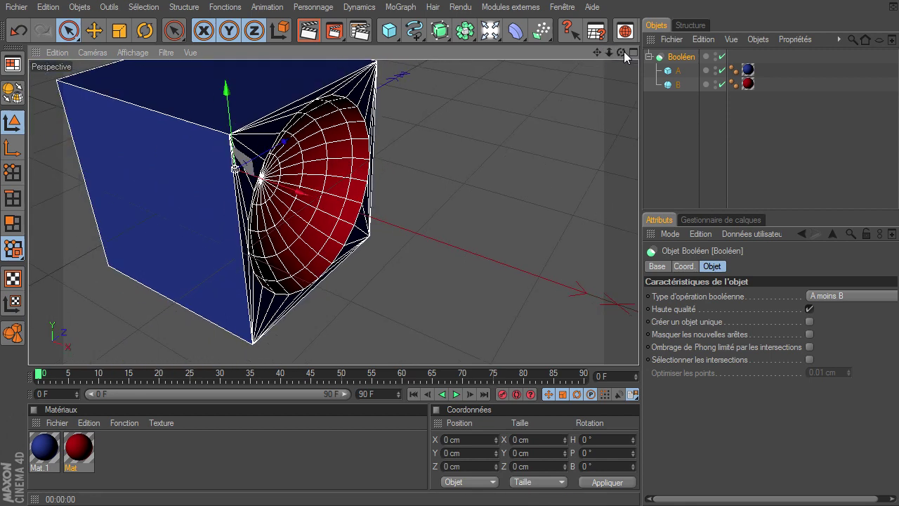
drag(623, 51, 638, 348)
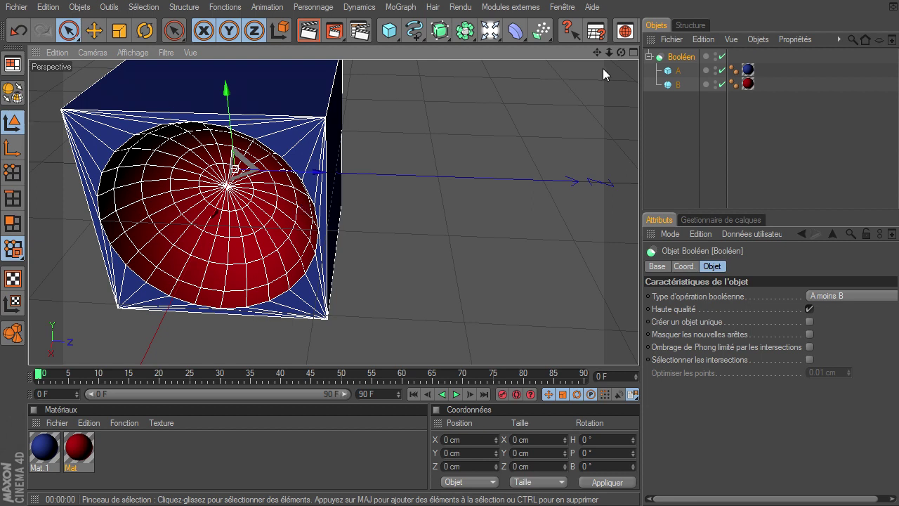
mouse_move(596, 52)
mouse_down()
mouse_move(638, 348)
mouse_move(604, 66)
mouse_up()
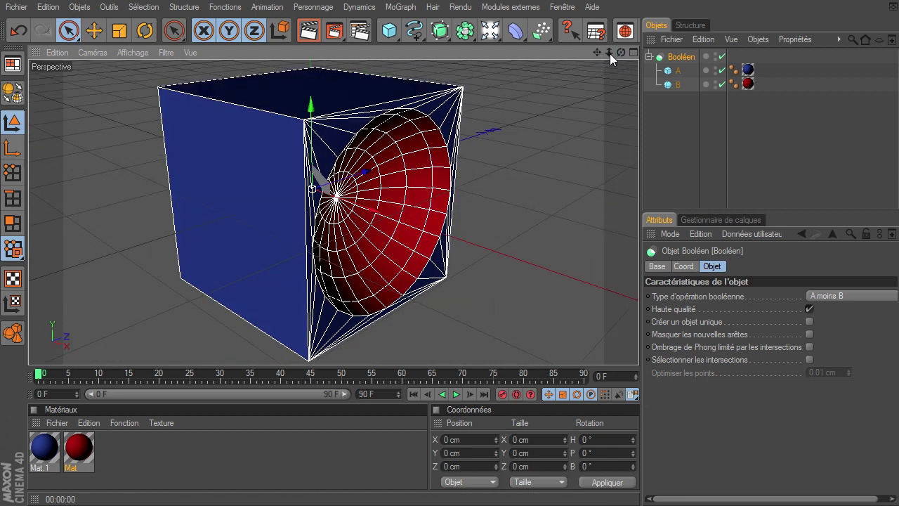
drag(610, 54, 610, 54)
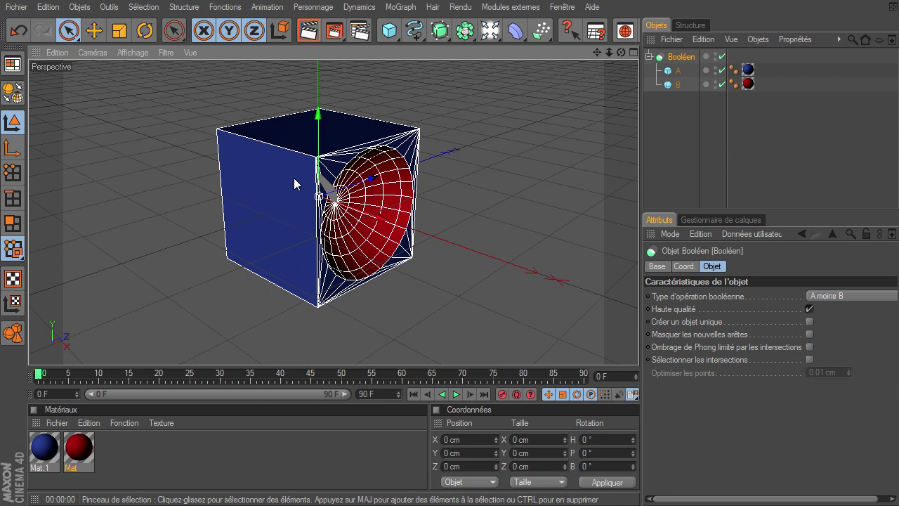
click(685, 151)
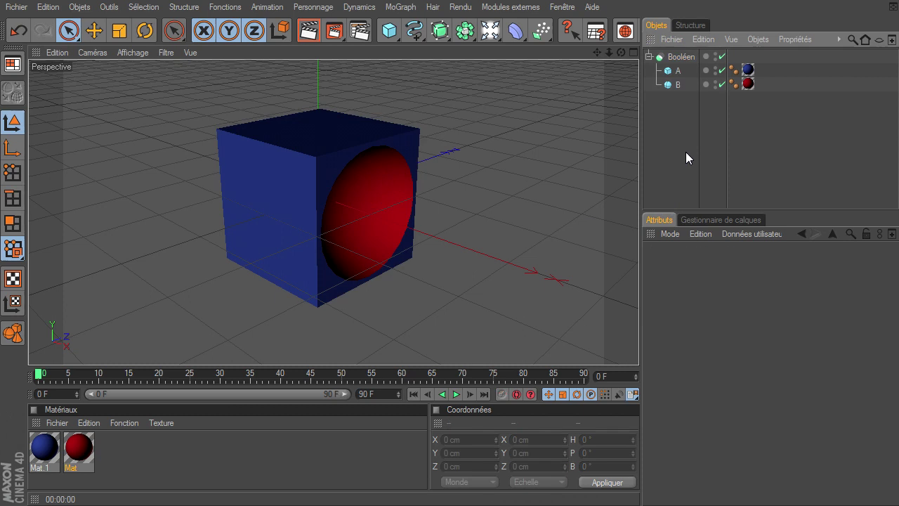
click(689, 56)
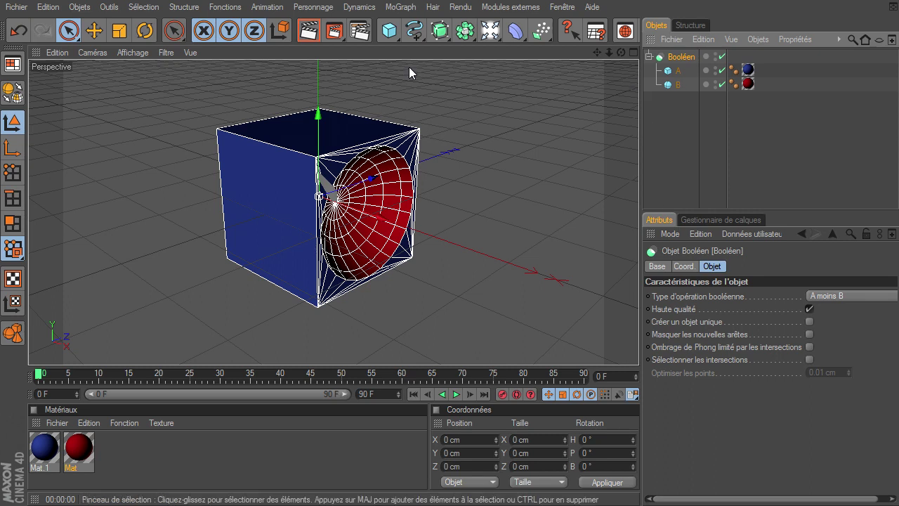
Add a cylinder to the scene and create a new material, Mat.2
click(386, 35)
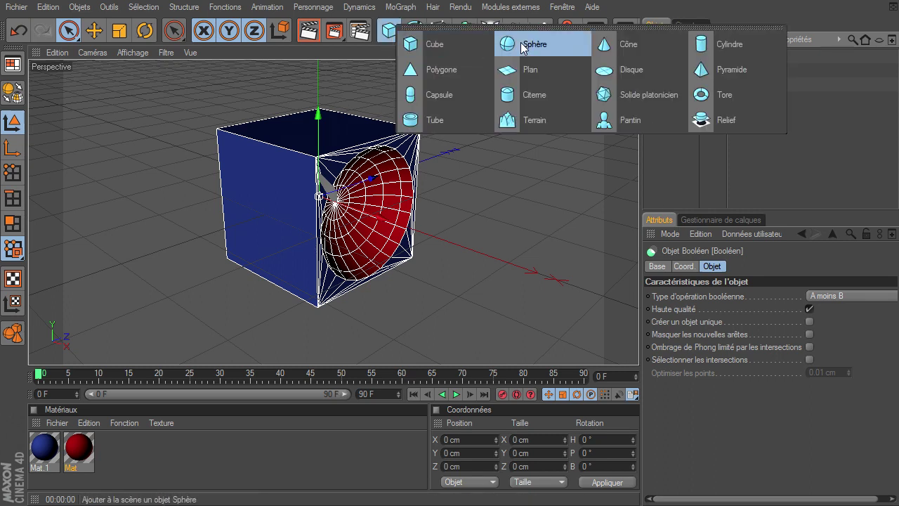
click(728, 48)
double_click(251, 450)
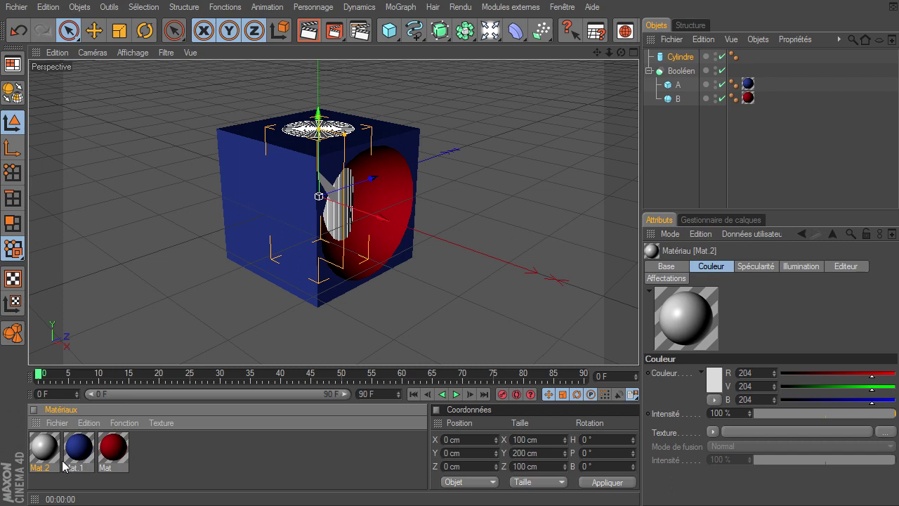
Make Mat.2 green (RGB 38, 139, 48) with specular highlights turned off
double_click(44, 448)
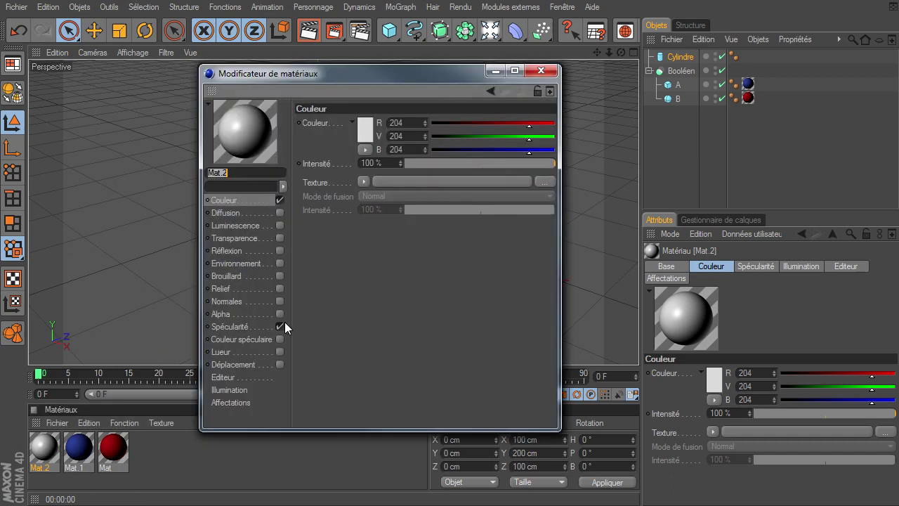
click(279, 326)
click(361, 133)
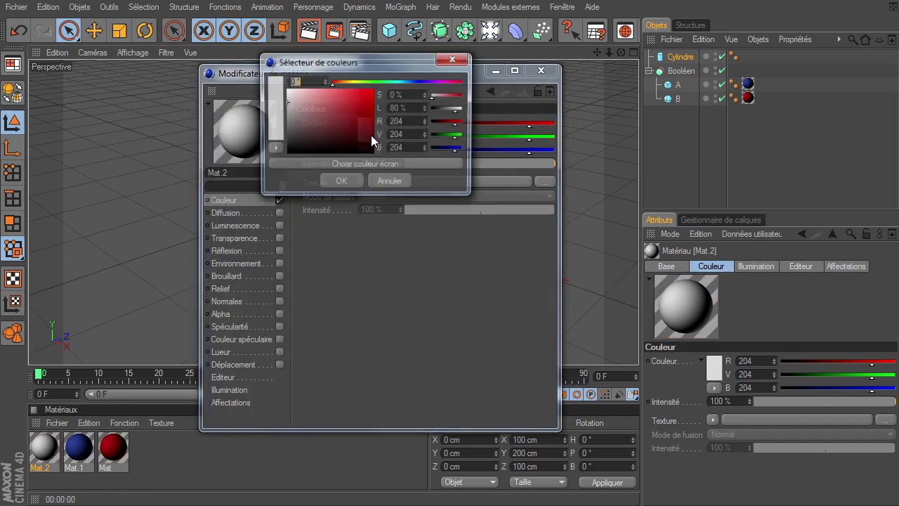
click(377, 82)
drag(347, 112, 349, 118)
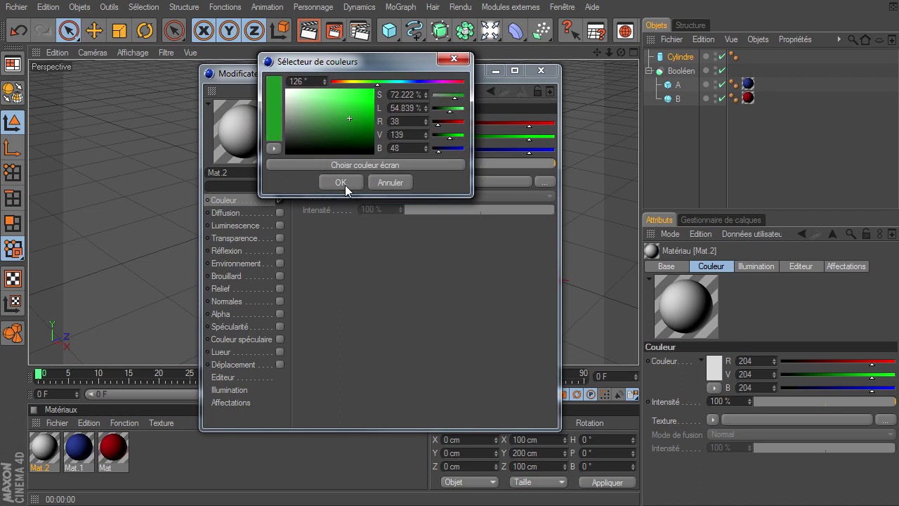
click(344, 185)
Slide the cylinder along Z to the cube's side and move it into the Boolean group
click(542, 71)
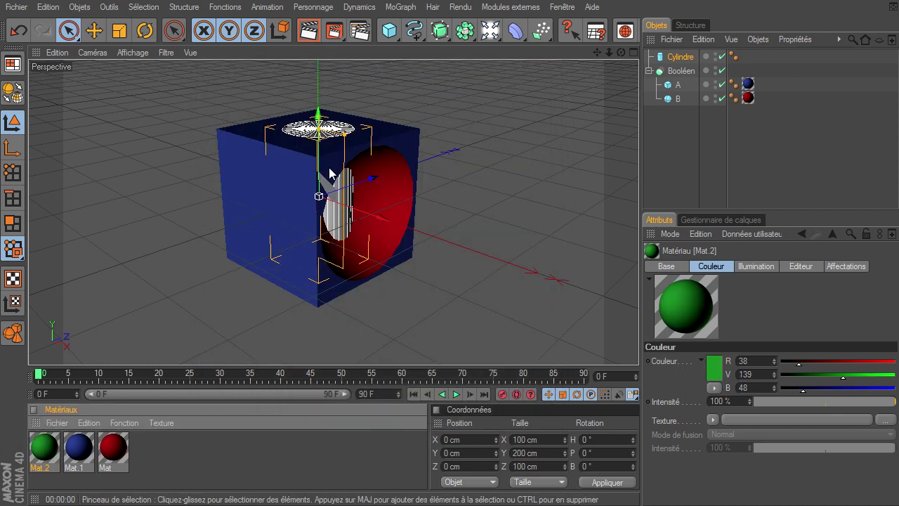
drag(330, 174, 639, 348)
drag(683, 76, 677, 101)
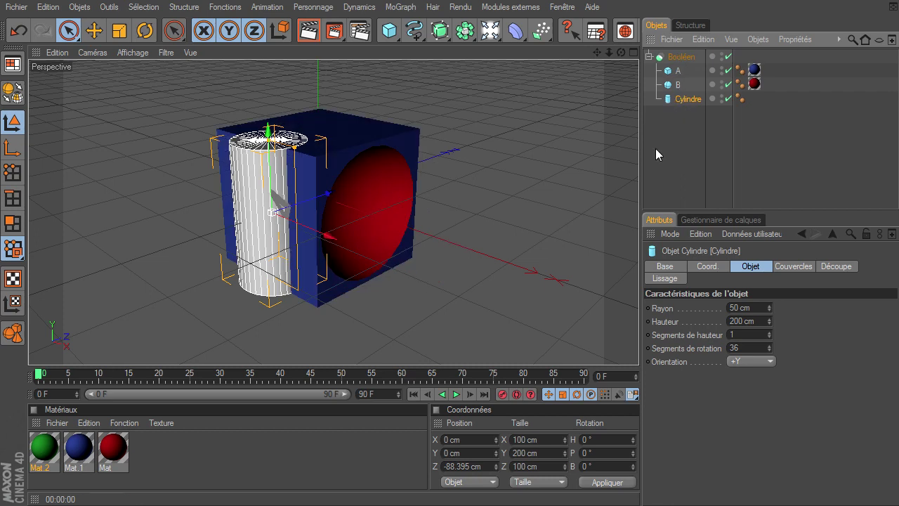
Apply the green Mat.2 material to the cylinder and check the shaded result
click(666, 138)
click(678, 84)
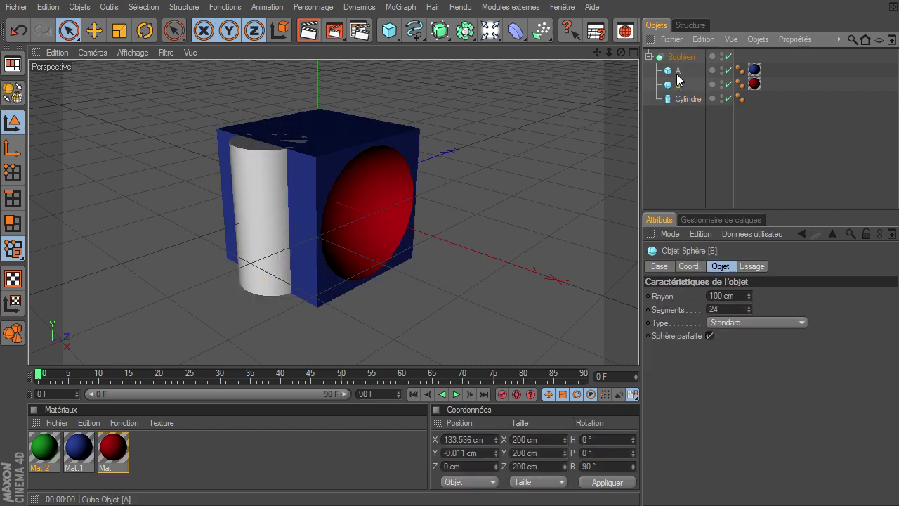
click(678, 71)
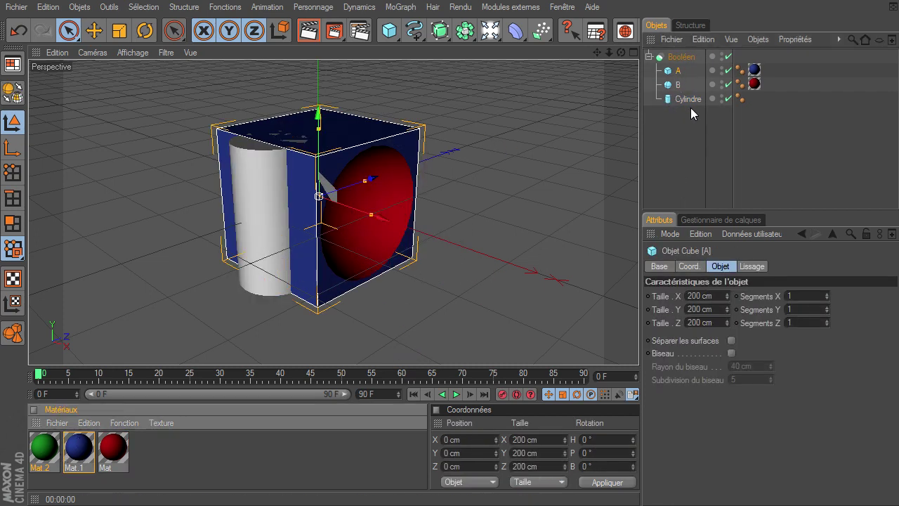
drag(690, 107, 690, 99)
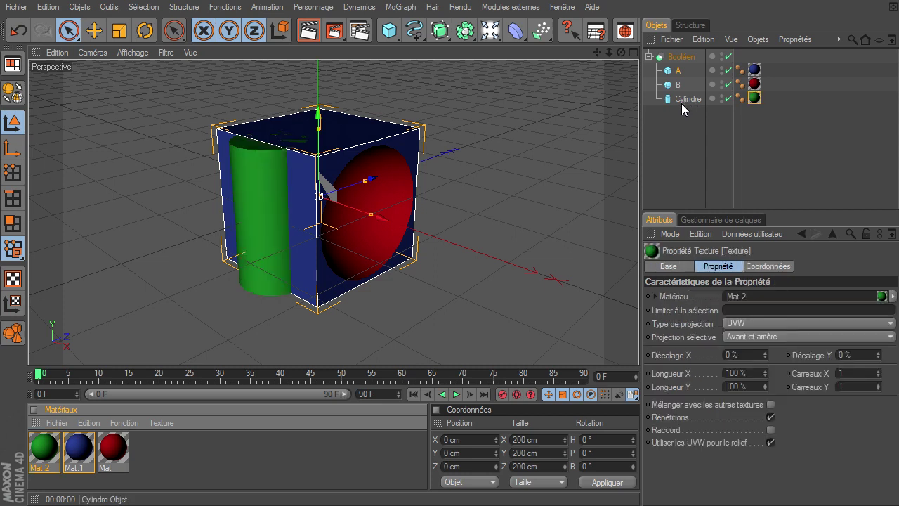
click(681, 105)
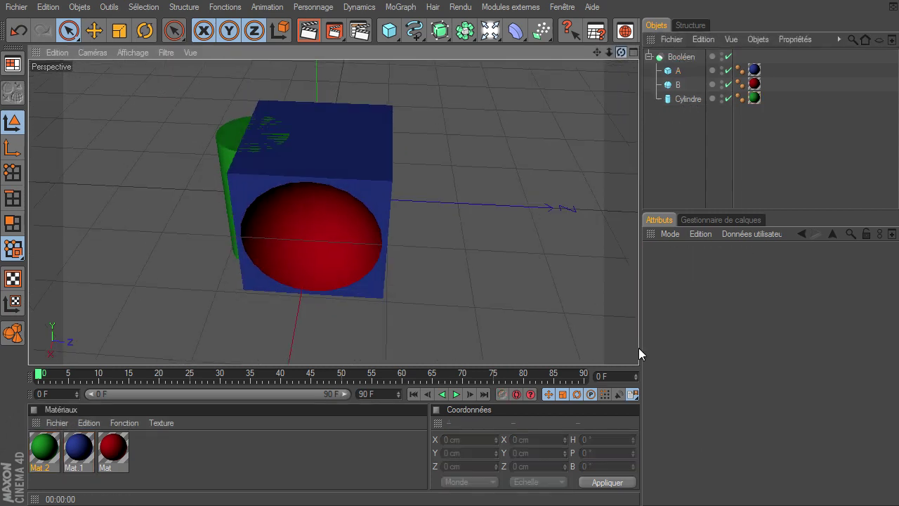
alt+drag(639, 348, 361, 186)
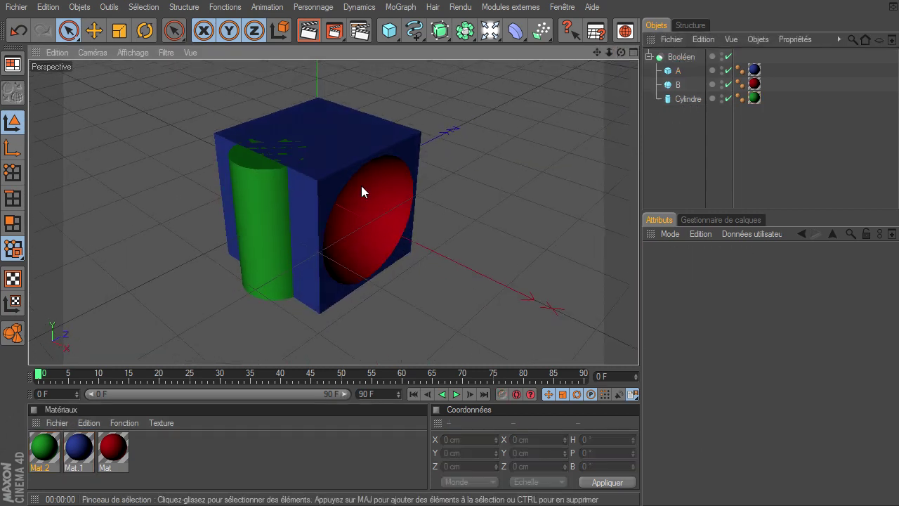
Widen the cylinder with its resize handles and nest it under sphere B
click(687, 99)
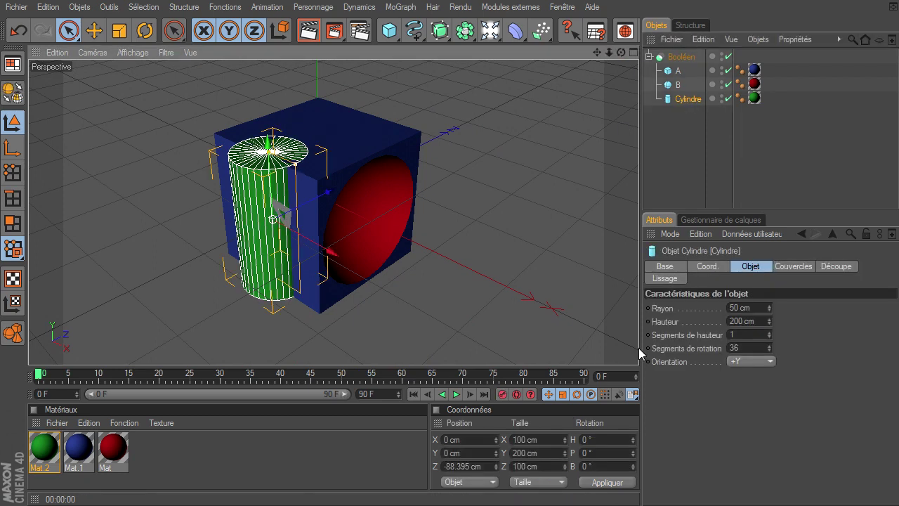
drag(295, 169, 302, 172)
drag(272, 144, 271, 155)
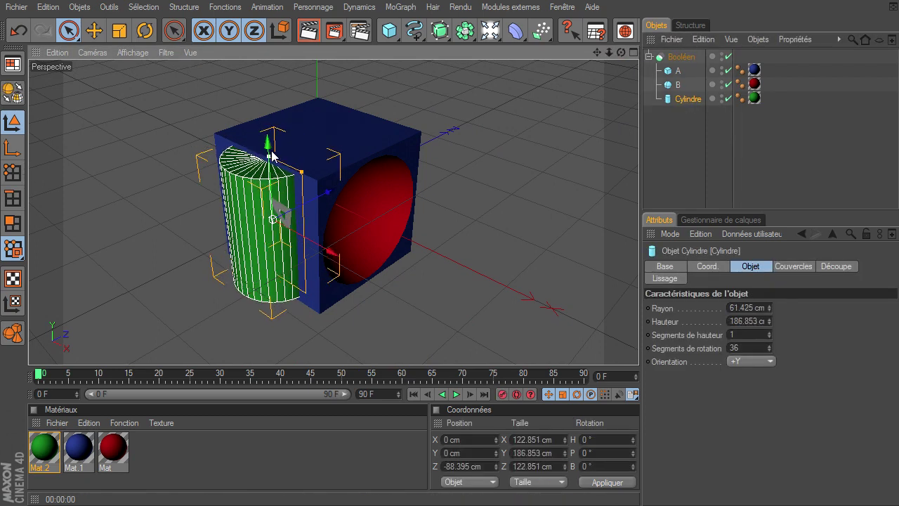
click(679, 135)
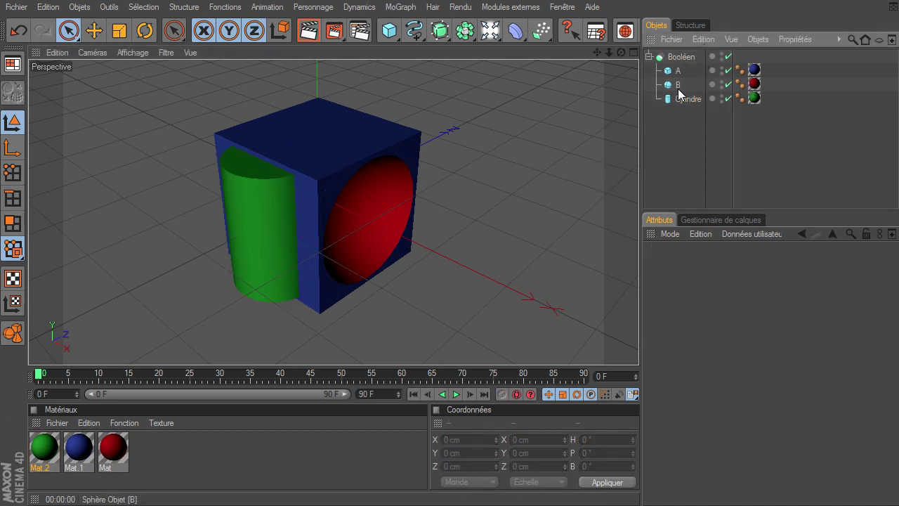
click(676, 71)
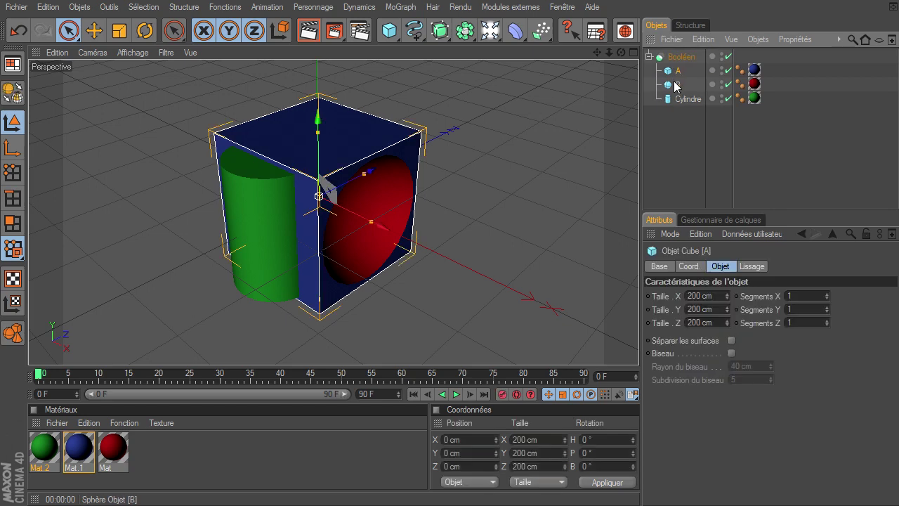
click(686, 99)
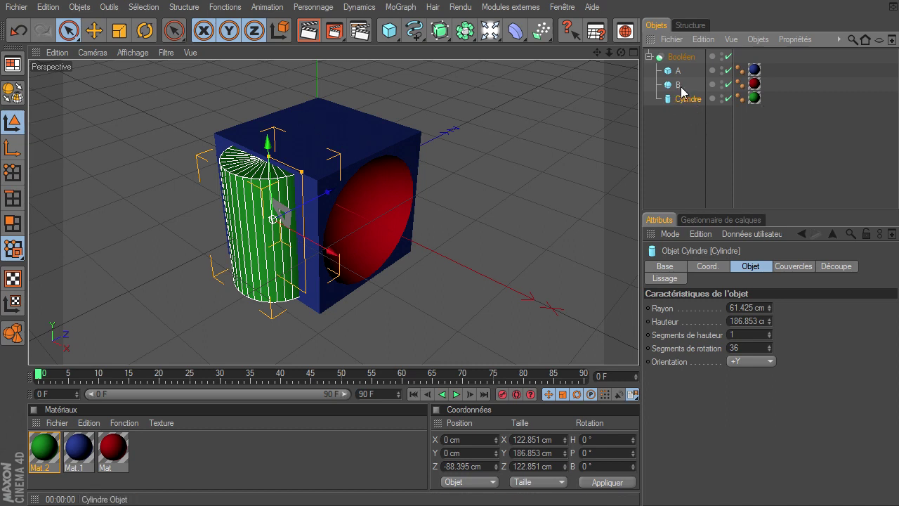
drag(685, 98, 677, 85)
Review cube A, sphere B and the nested cylinder, then orbit toward the front
click(673, 148)
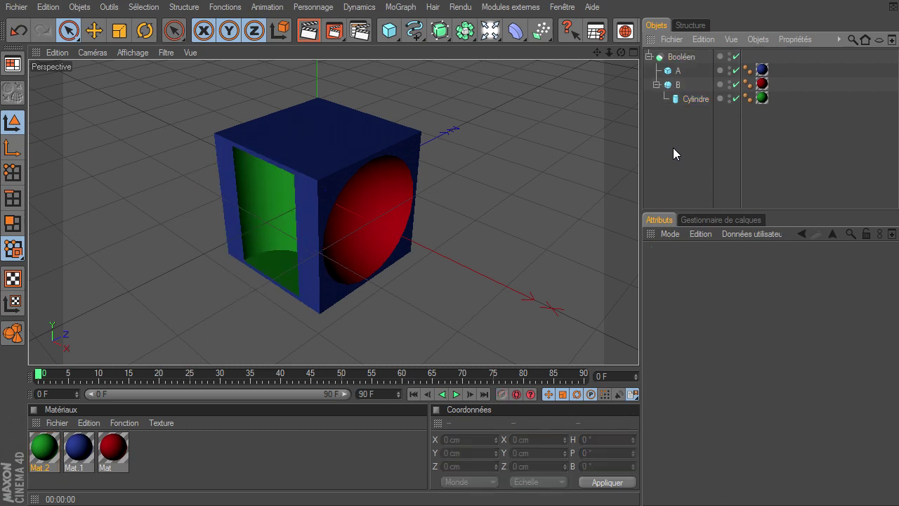
click(657, 84)
click(677, 73)
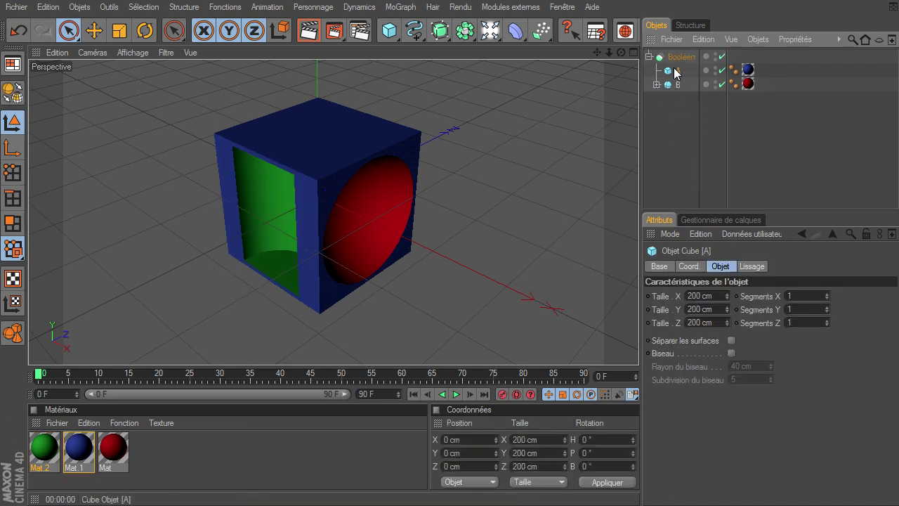
click(677, 84)
click(686, 132)
click(675, 85)
click(656, 85)
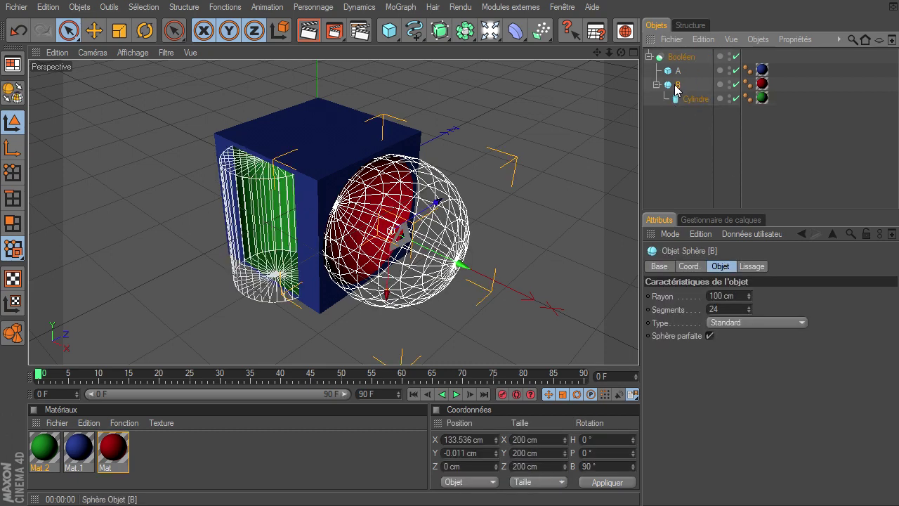
click(691, 99)
click(657, 85)
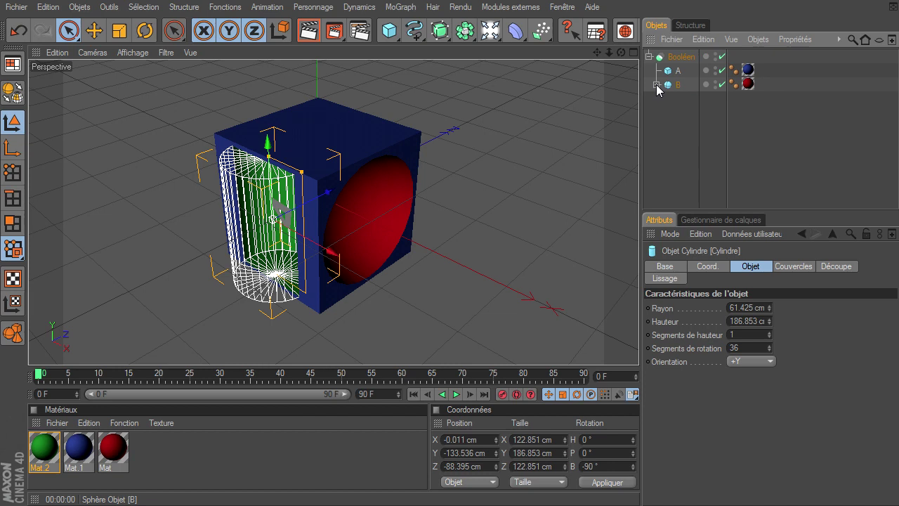
click(660, 136)
drag(620, 52, 638, 347)
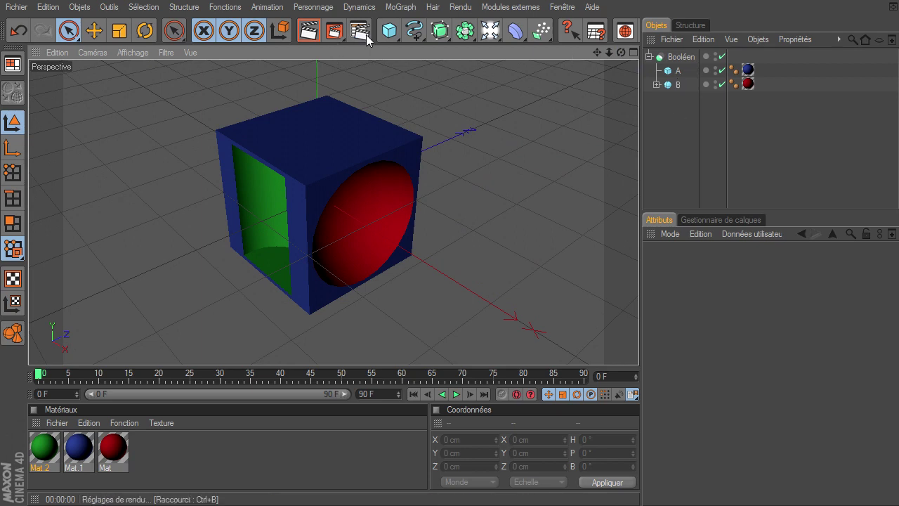
Add a cube at X -90.421, Z -212.685 cm and create material Mat.3
drag(389, 30, 429, 40)
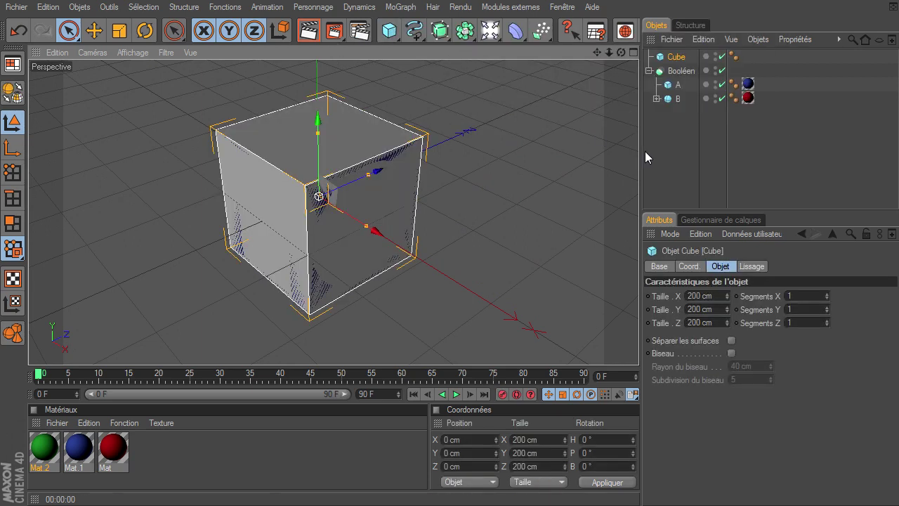
drag(377, 174, 638, 347)
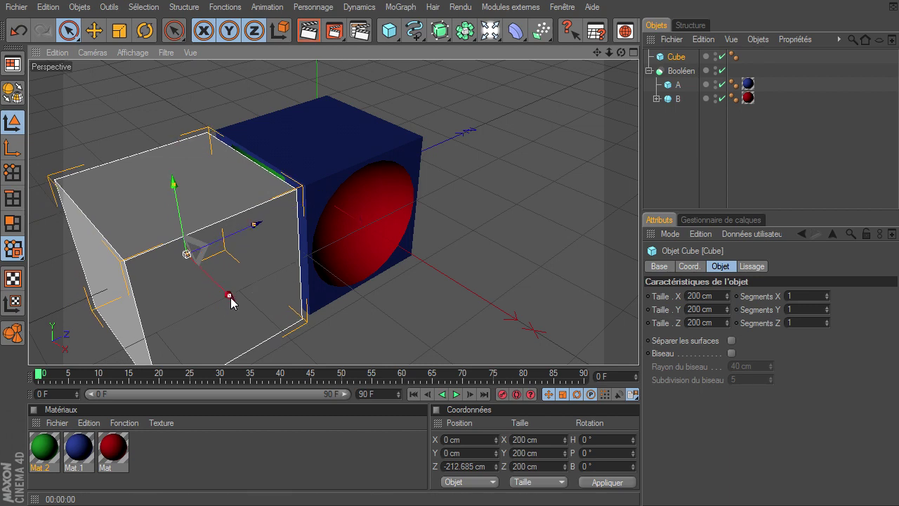
drag(230, 297, 227, 346)
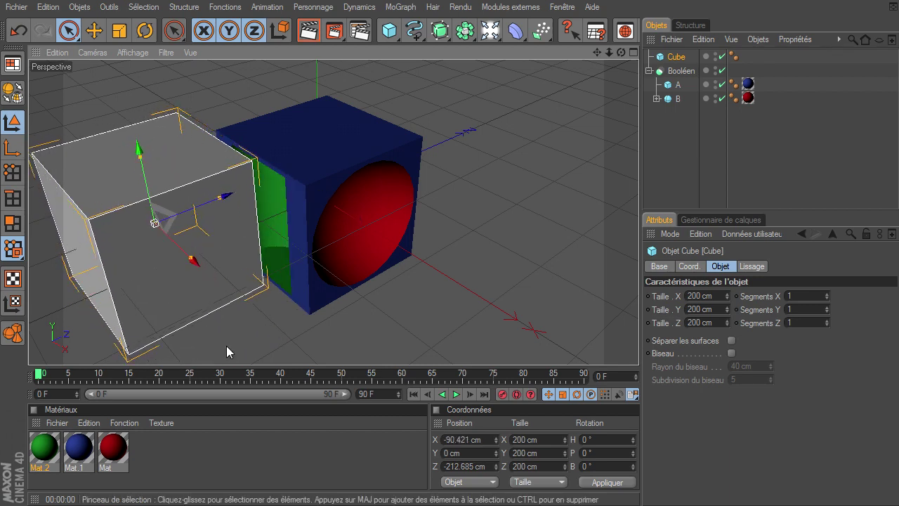
double_click(151, 463)
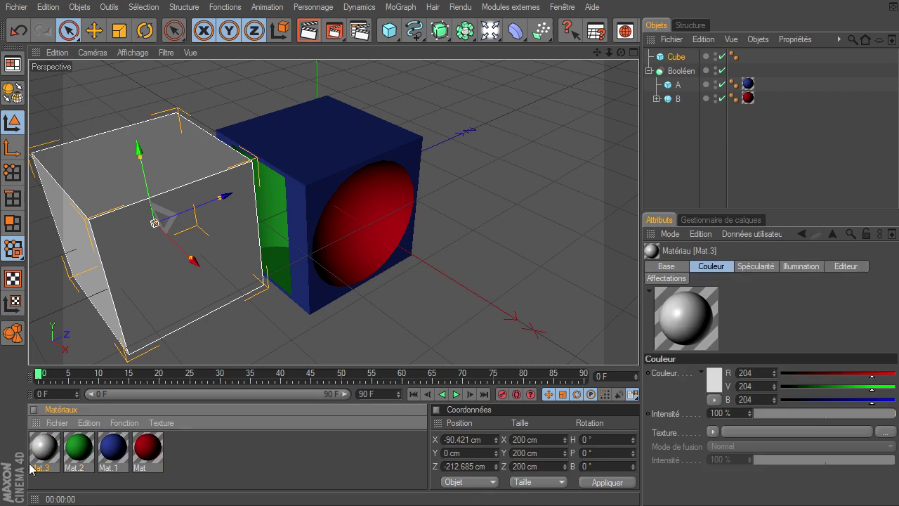
Set Mat.3 to orange RGB 205, 102, 0, disable its specularity, and close the editor
double_click(47, 453)
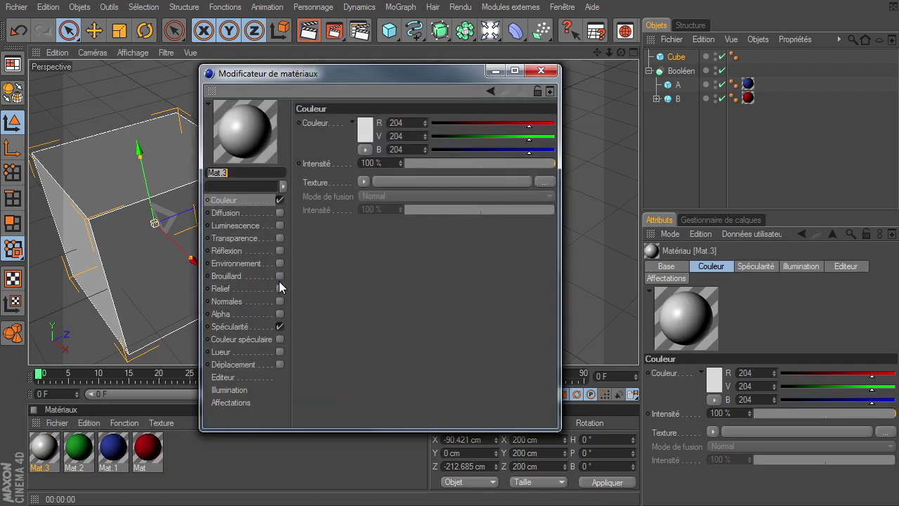
click(280, 326)
click(366, 129)
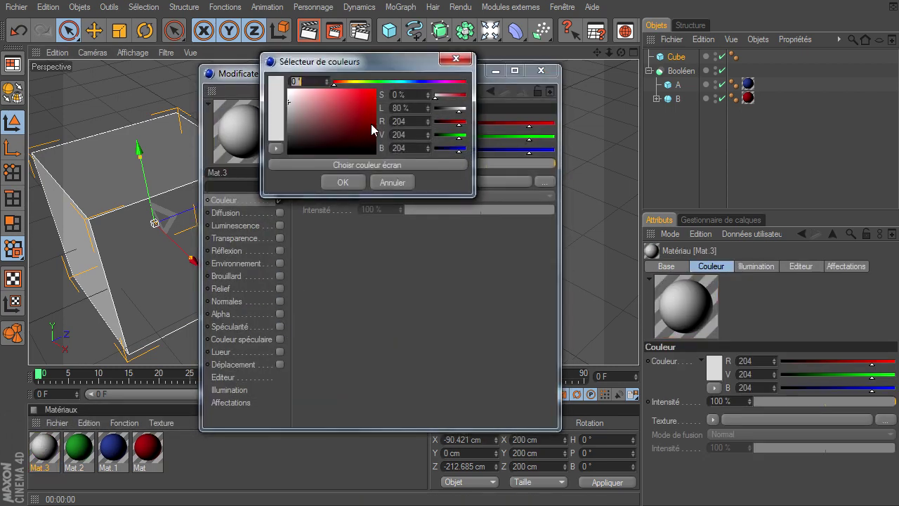
click(345, 82)
drag(363, 100, 384, 107)
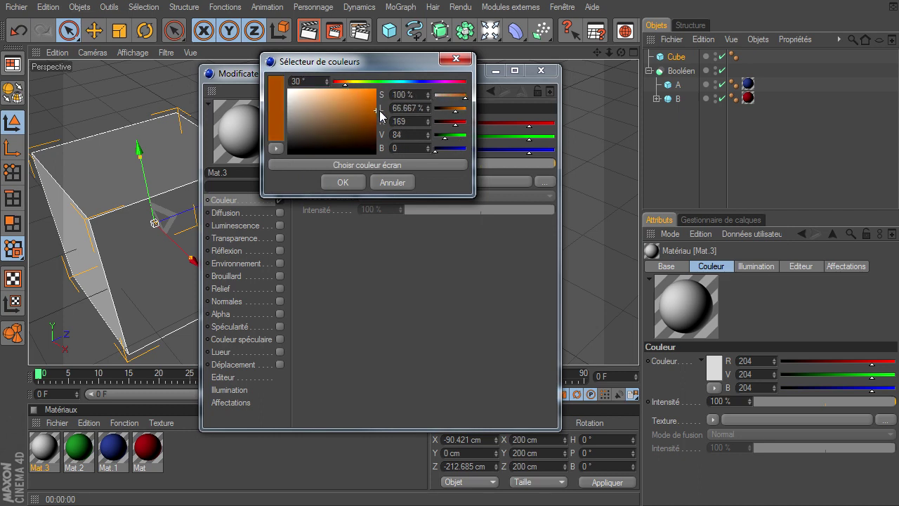
click(343, 181)
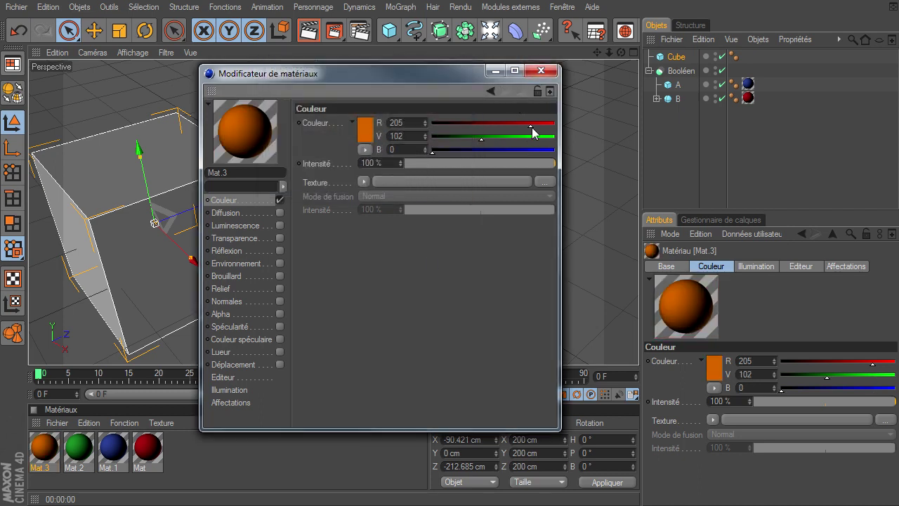
click(542, 71)
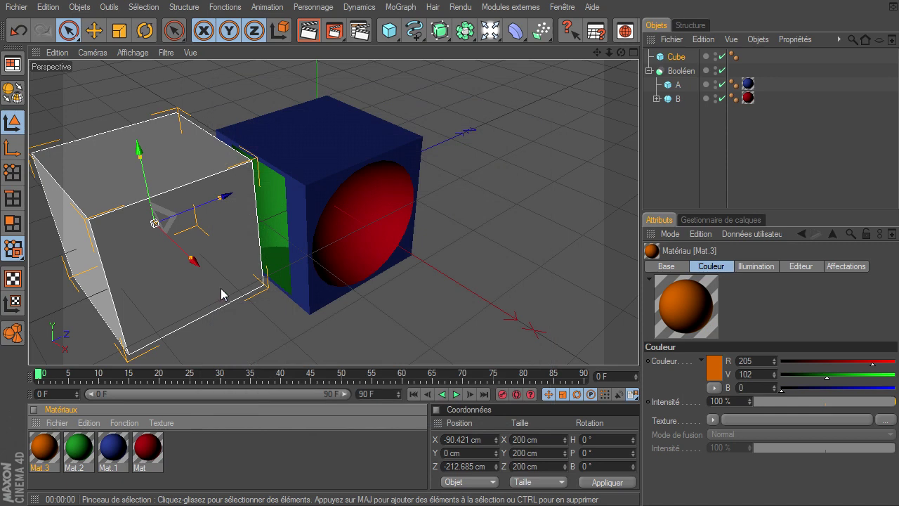
Apply the orange Mat.3 material to the new cube
mouse_move(52, 453)
mouse_down()
mouse_move(674, 62)
mouse_move(676, 91)
mouse_up()
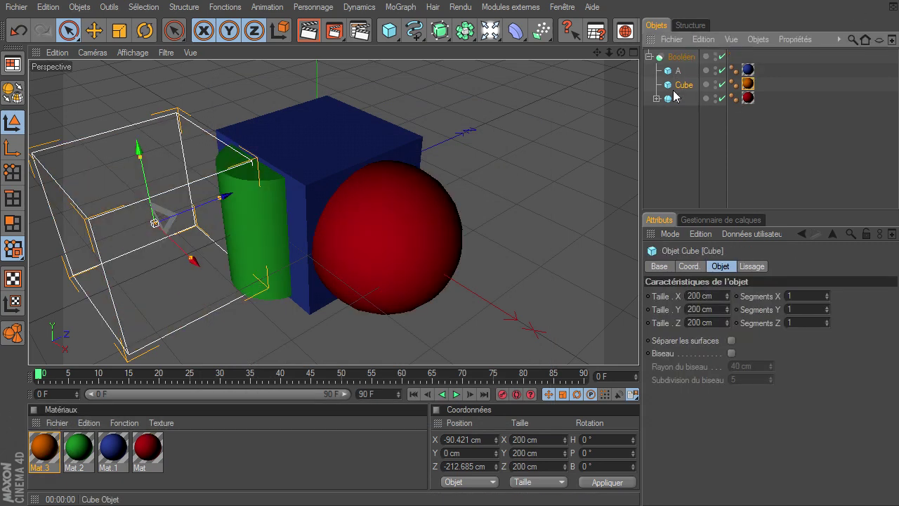
click(692, 112)
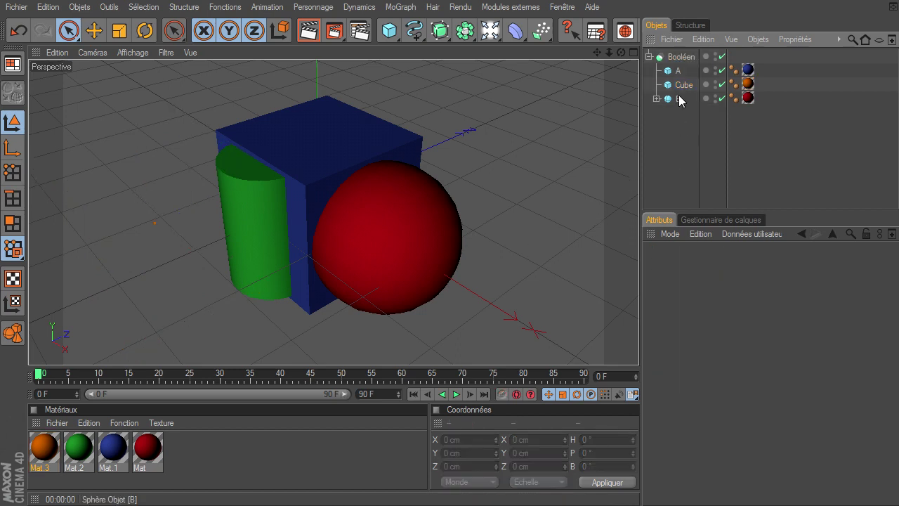
click(669, 71)
click(675, 85)
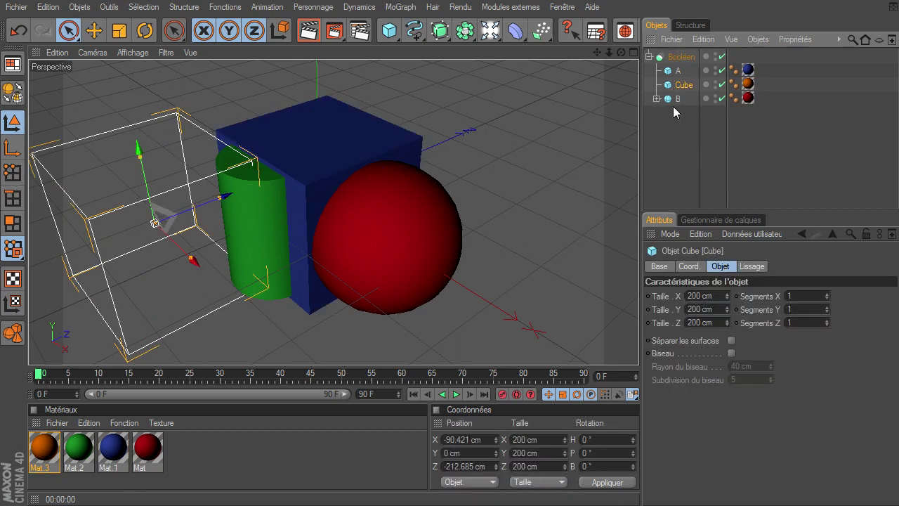
click(671, 99)
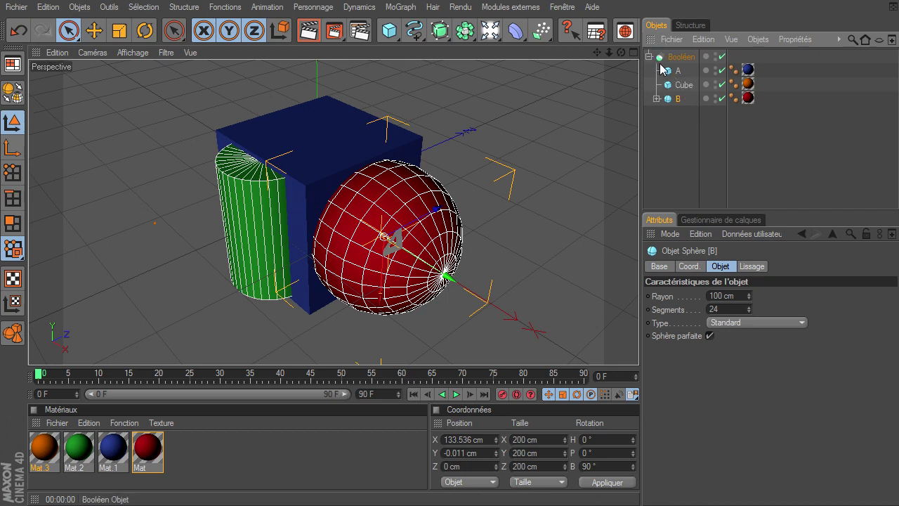
click(679, 84)
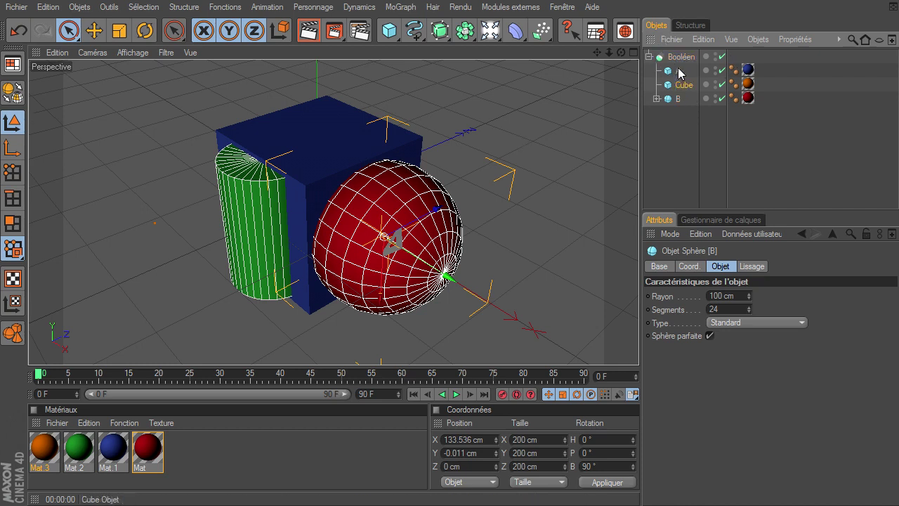
Nest the orange cube under cube A, inspect the cuts, and select the Boolean
drag(678, 84, 678, 72)
click(648, 165)
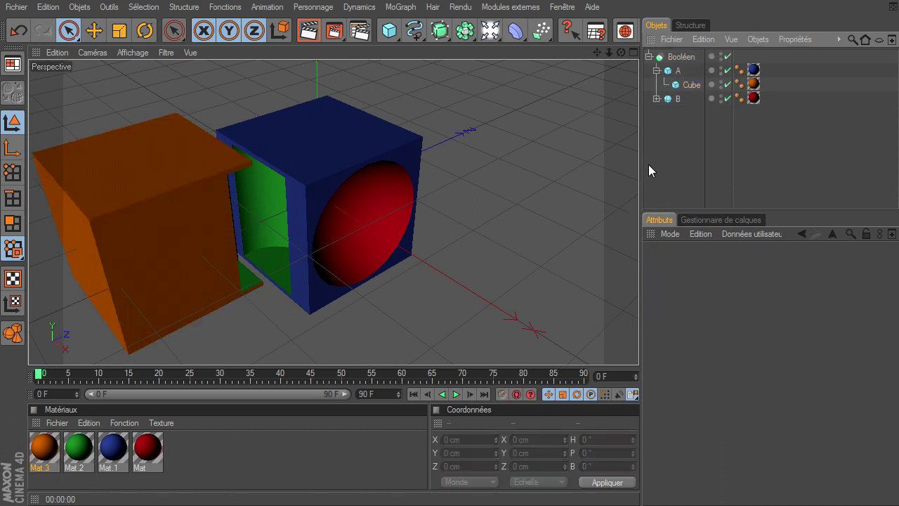
drag(620, 52, 638, 348)
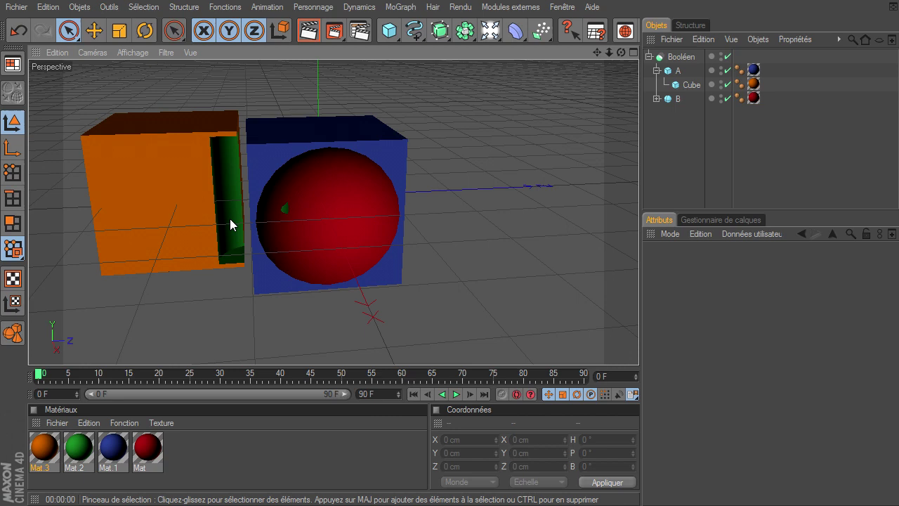
drag(619, 55, 638, 347)
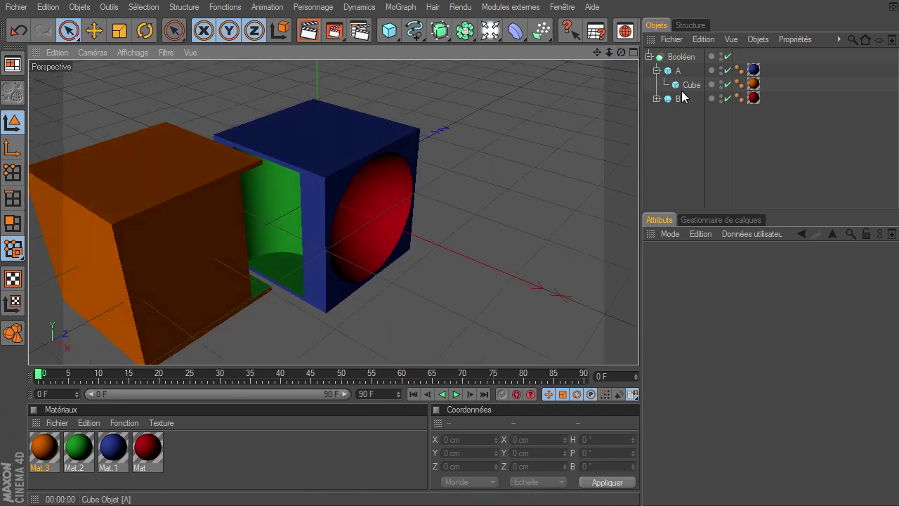
click(657, 70)
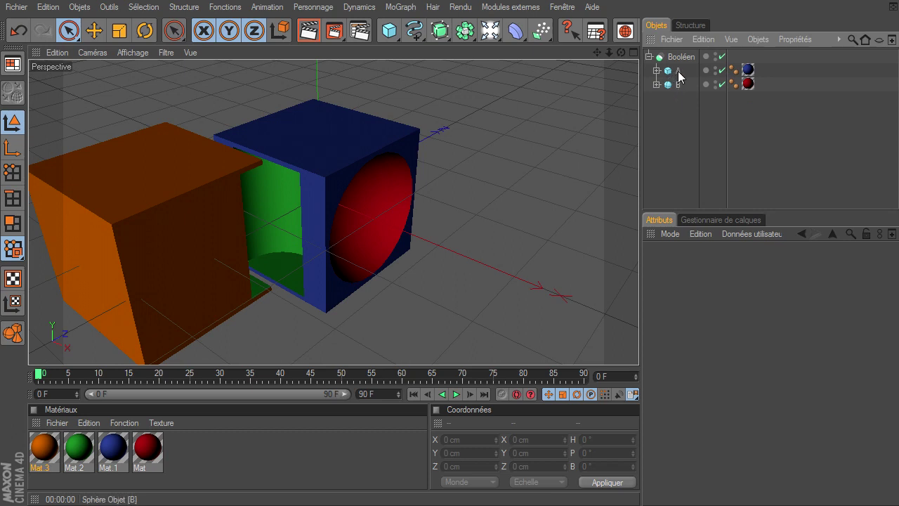
click(676, 57)
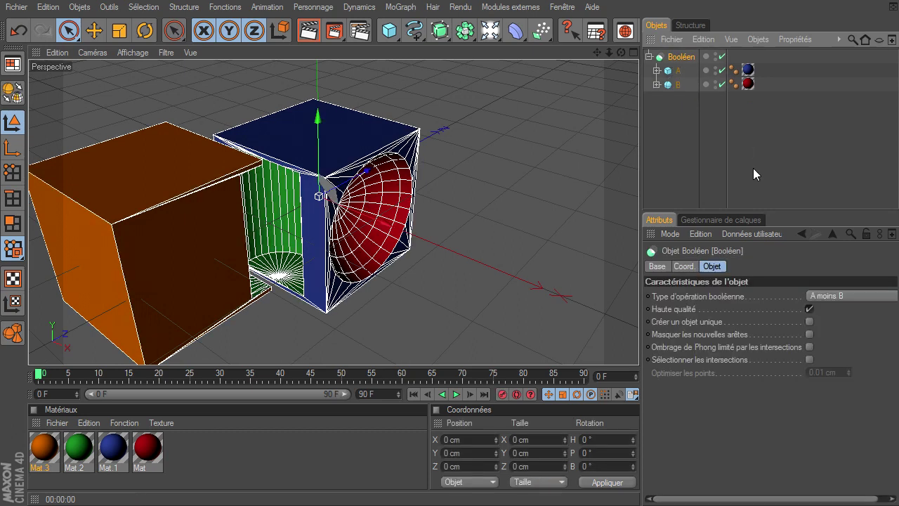
click(846, 302)
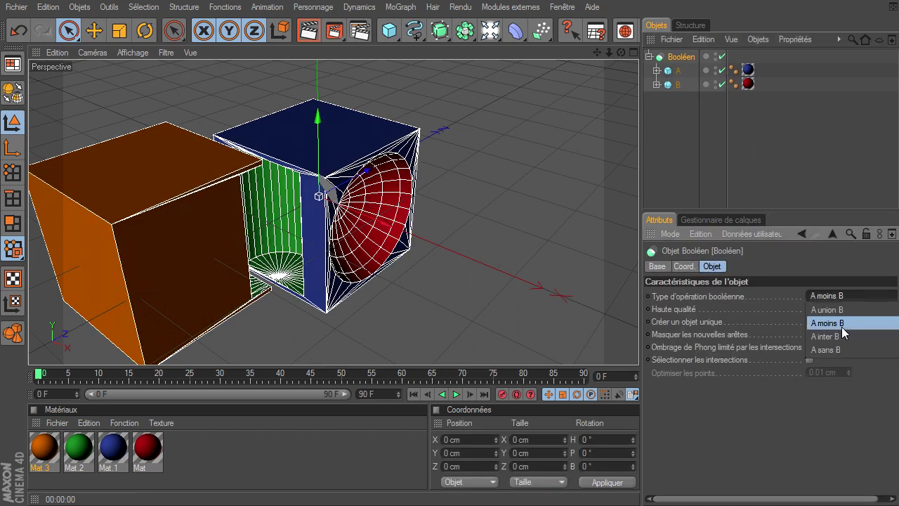
click(840, 334)
click(711, 132)
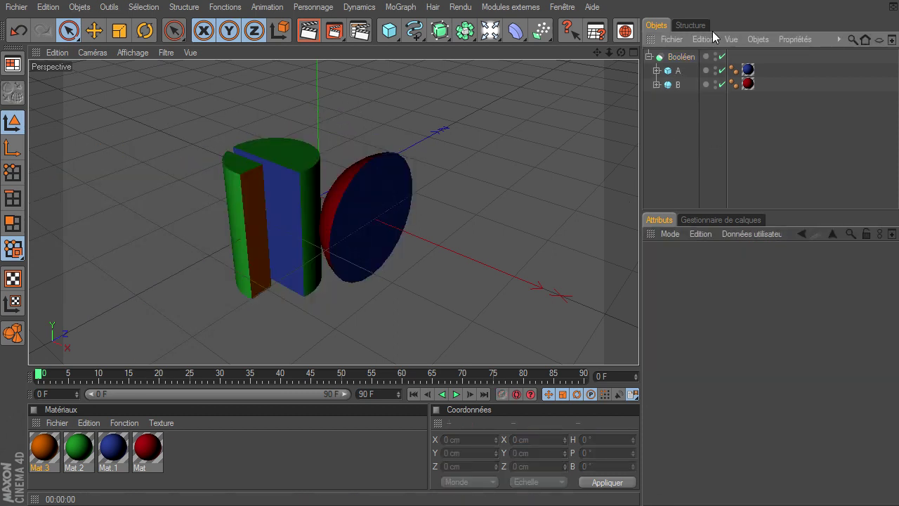
drag(623, 51, 638, 348)
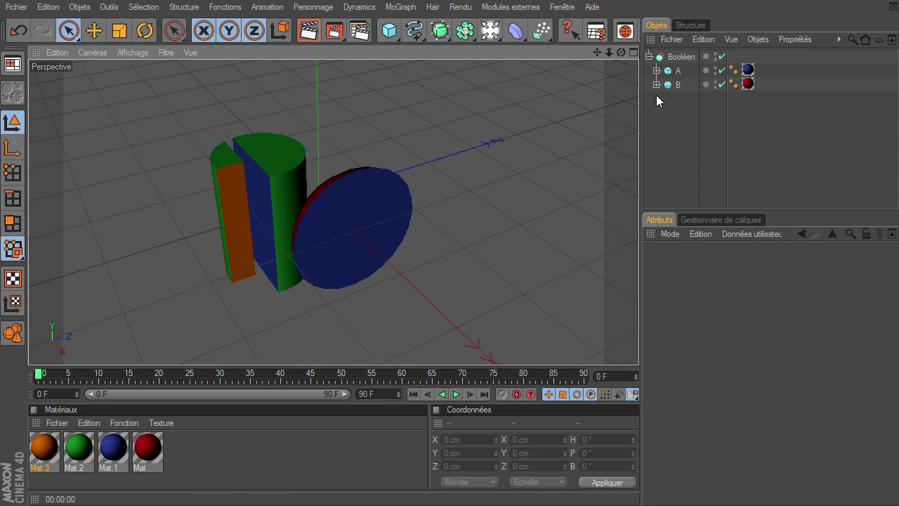
click(676, 57)
click(863, 296)
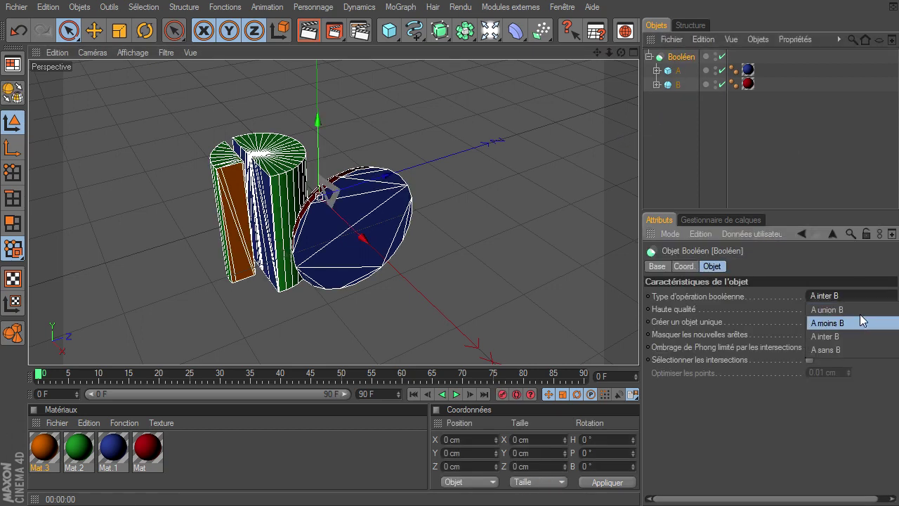
click(857, 324)
click(677, 155)
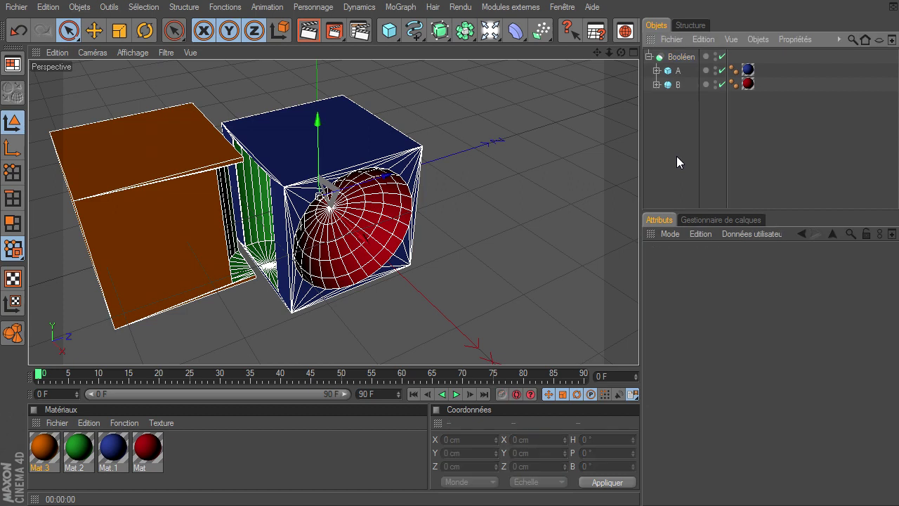
Orbit to a frontal view of the finished model, then to a three-quarter angle
drag(620, 50, 639, 348)
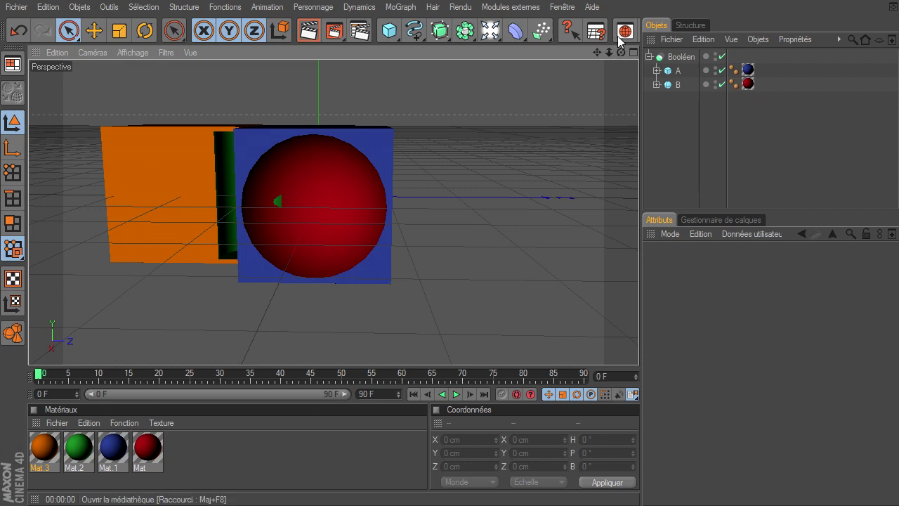
mouse_move(621, 51)
mouse_down()
mouse_move(638, 348)
mouse_move(679, 347)
mouse_move(638, 348)
mouse_move(703, 211)
mouse_up()
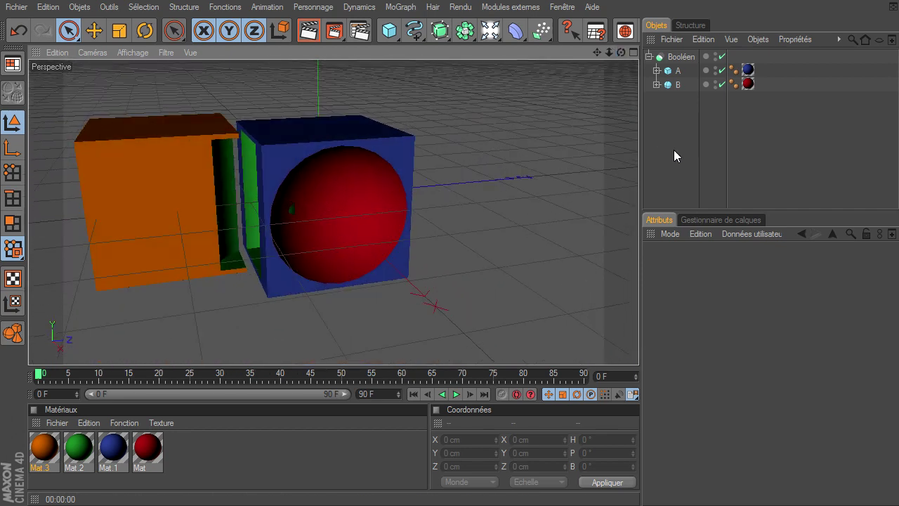